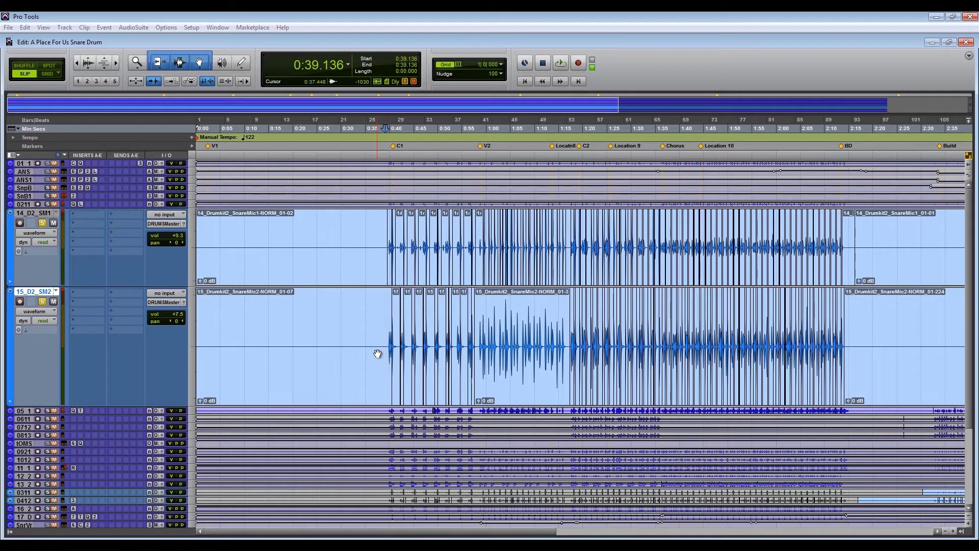
# Step: Extend the opening clips of 15_D2_SM2 and 14_D2_SM1 over the edited hits to about 1:00, and play both from 0:38.925
pyautogui.press('Tab')
pyautogui.moveTo(390, 331); pyautogui.dragTo(487, 330)
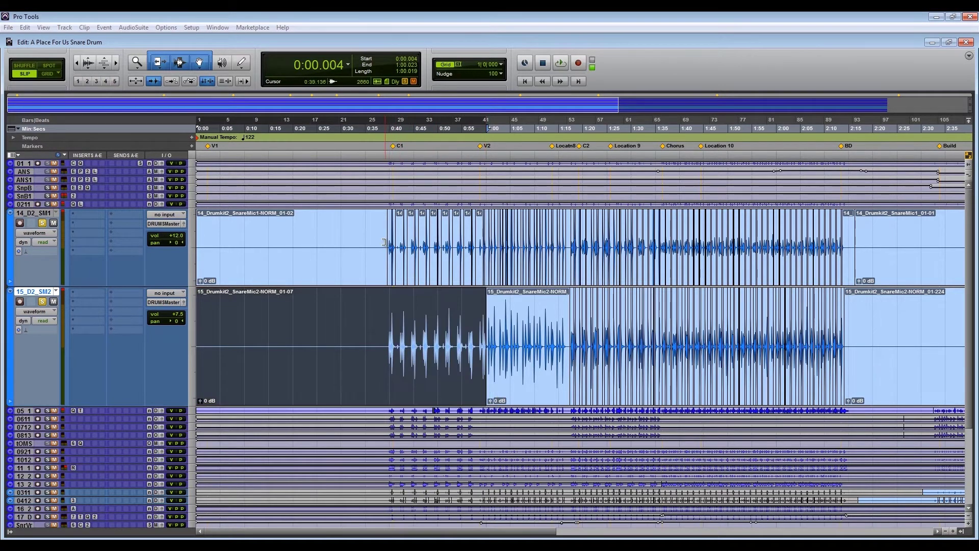
pyautogui.moveTo(384, 241); pyautogui.dragTo(487, 244)
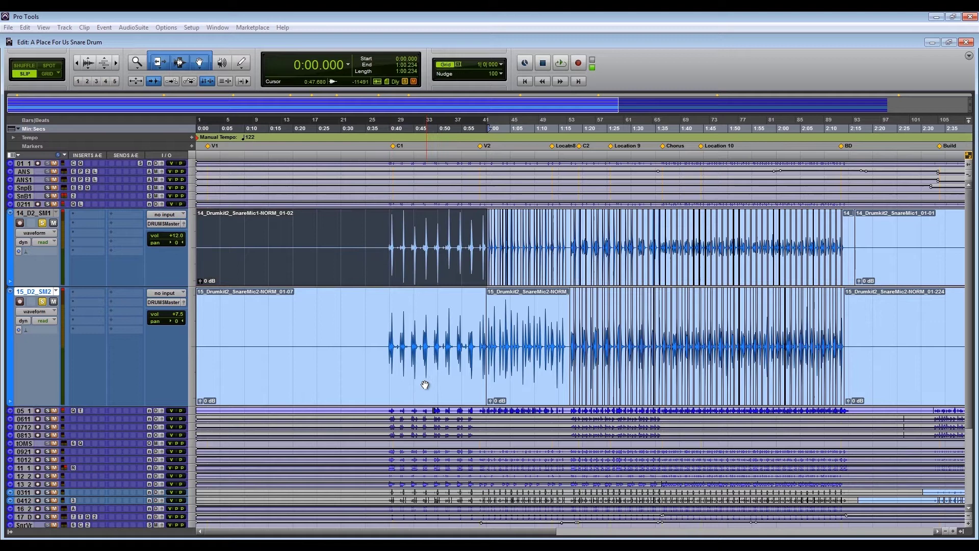
pyautogui.click(385, 337)
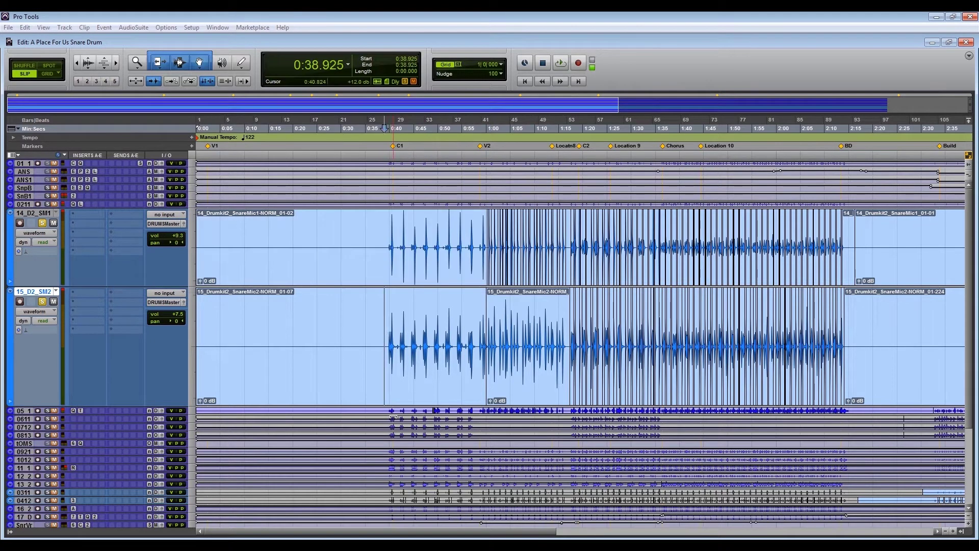
pyautogui.press('space')
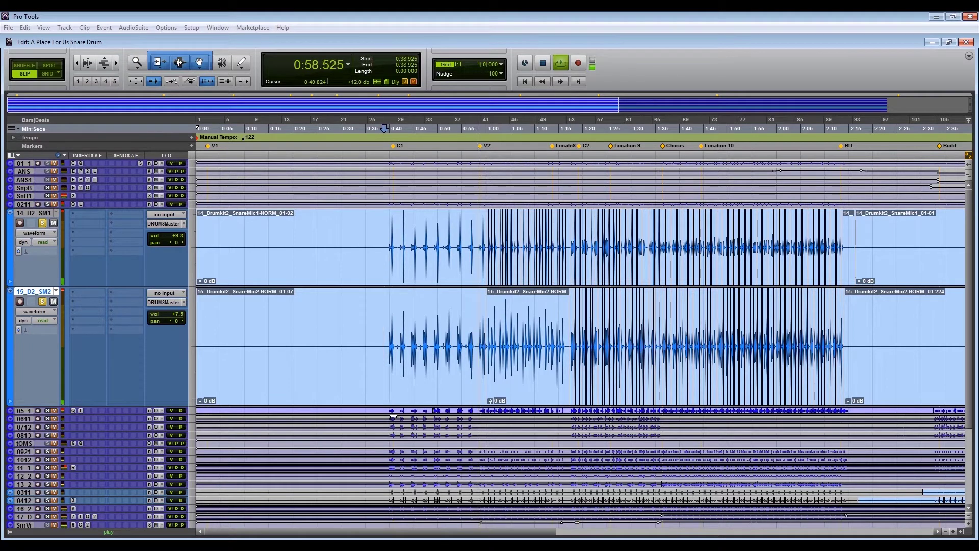
pyautogui.press('space')
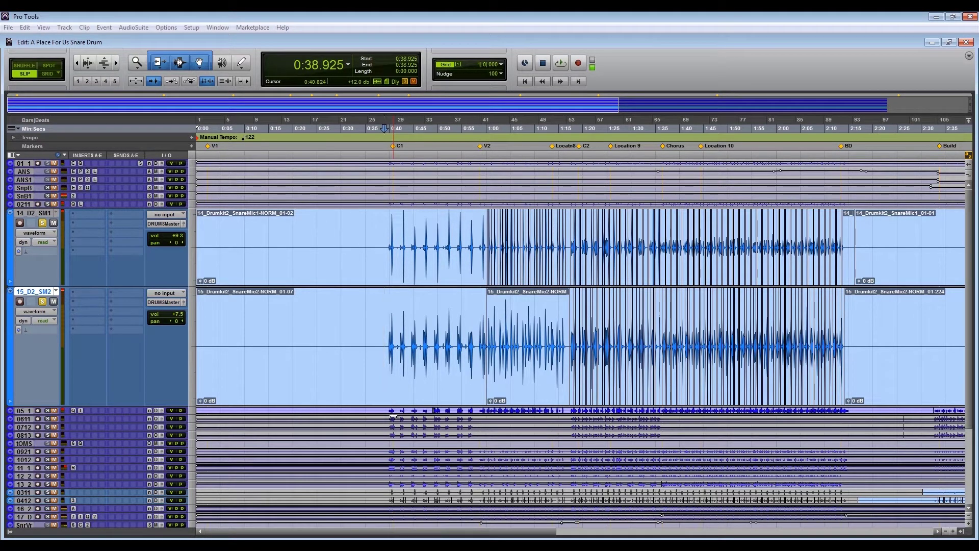
# Step: Play both snare tracks with their edited clips from 0:38.292
pyautogui.click(381, 444)
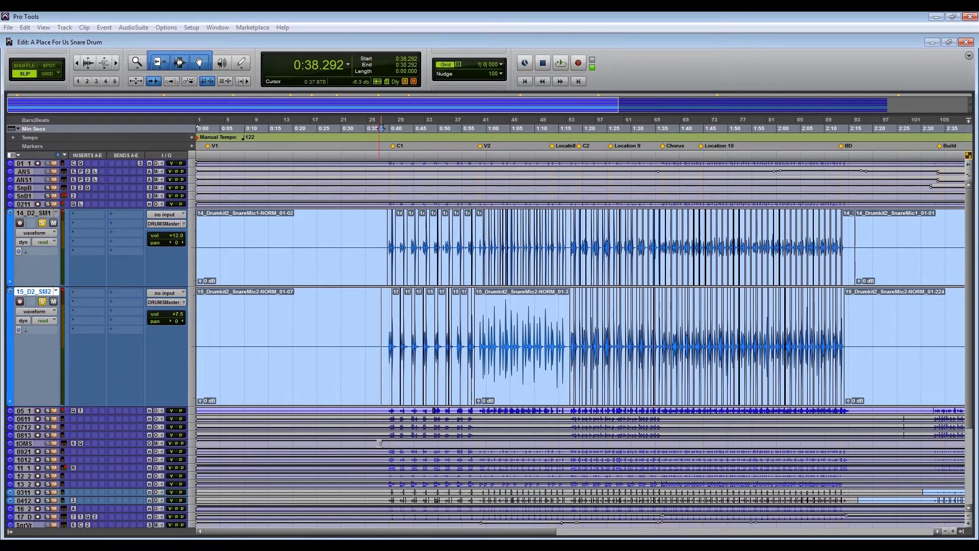
pyautogui.press('space')
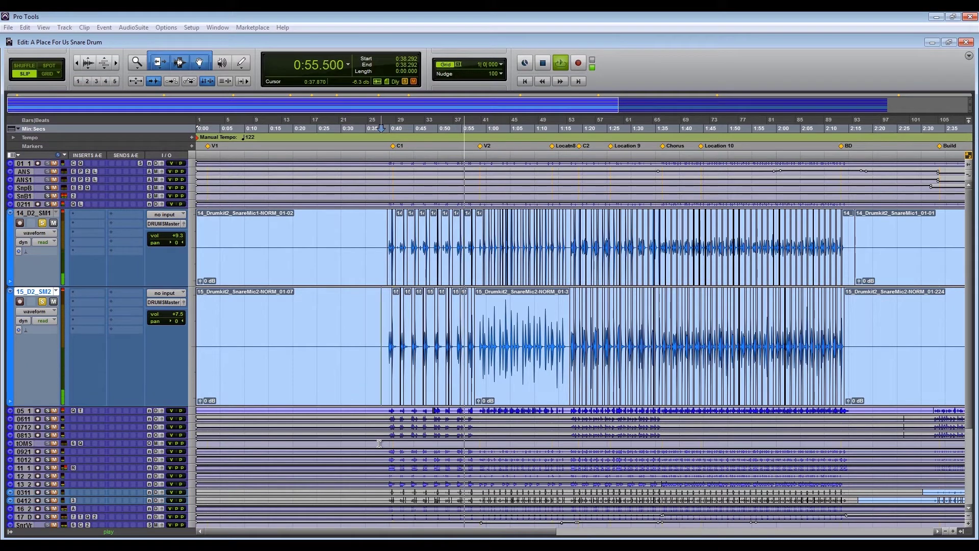
pyautogui.press('space')
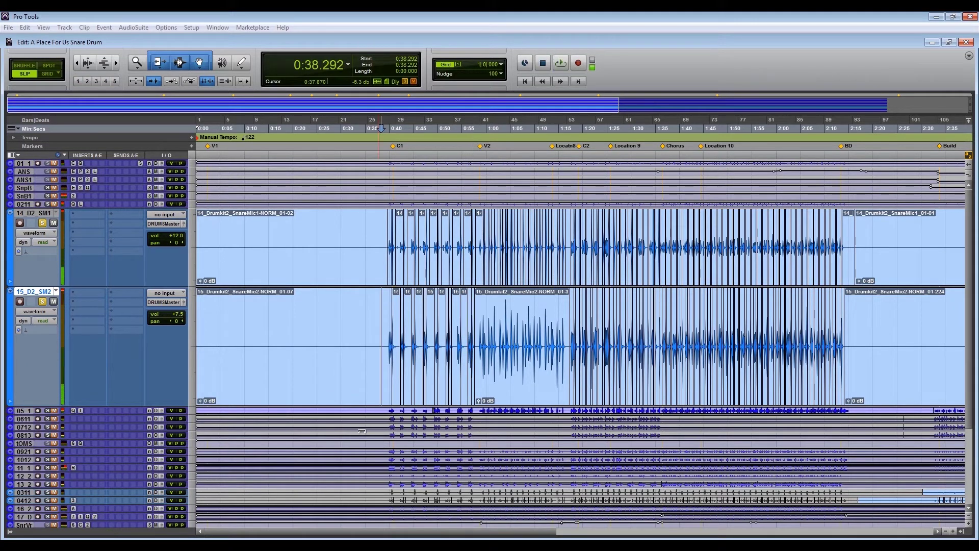
# Step: Extend the opening clips on both snare tracks again, to about 0:58 and 1:00, and play them from 0:38.608
pyautogui.doubleClick(387, 343)
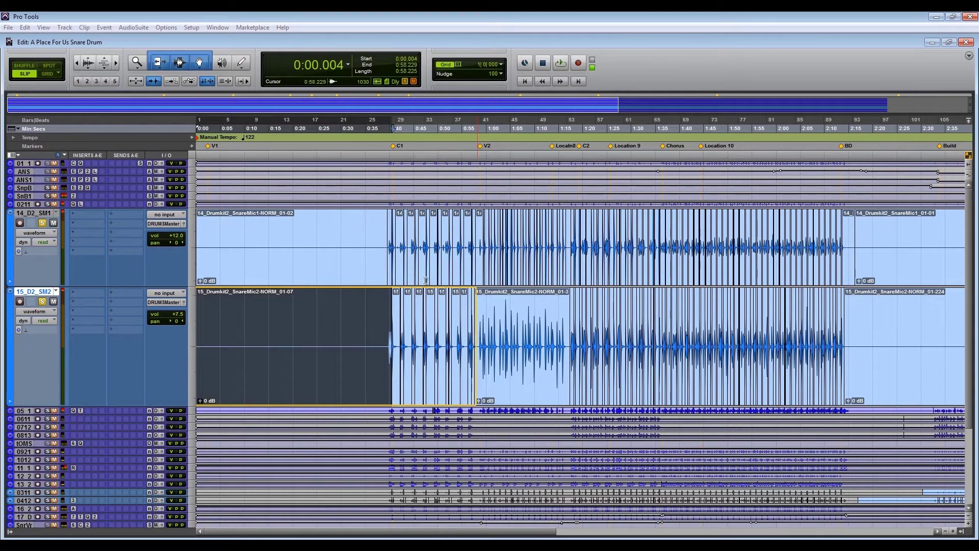
pyautogui.moveTo(386, 242); pyautogui.dragTo(486, 242)
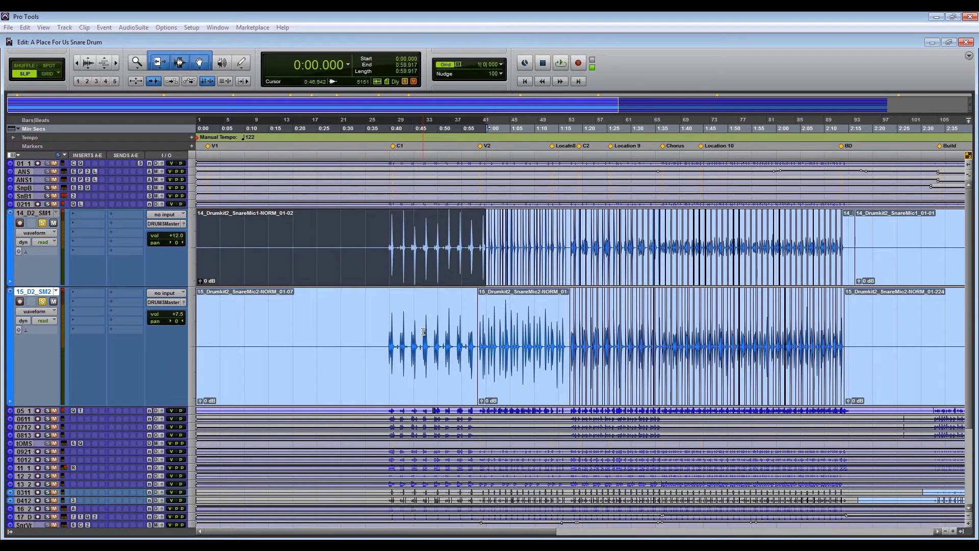
pyautogui.click(383, 242)
pyautogui.press('space')
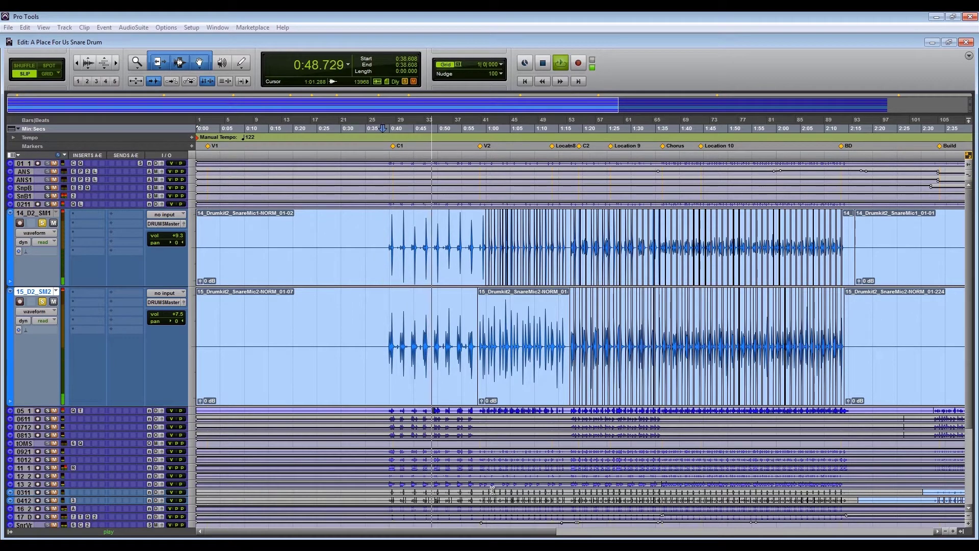
pyautogui.press('space')
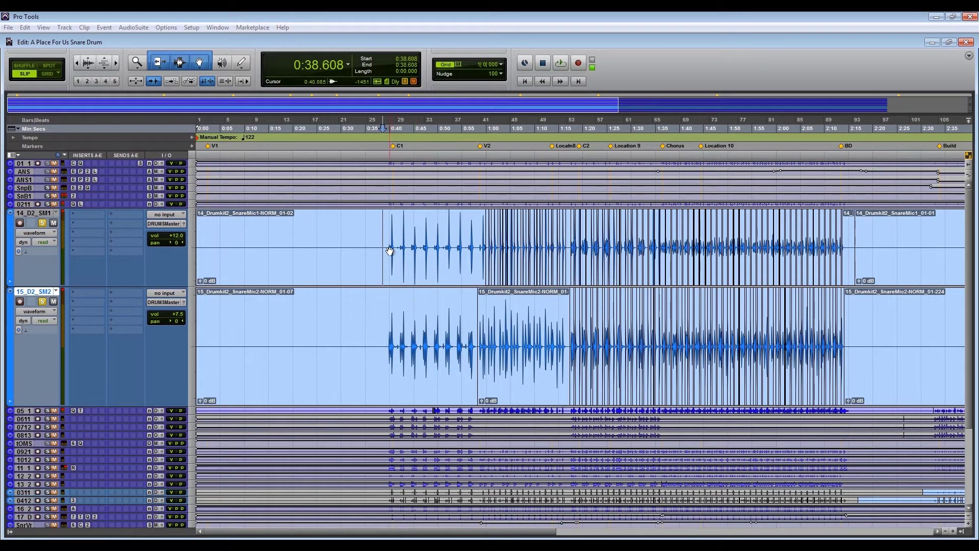
# Step: Select the loud snare hit starting at 0:40.578 on 14_D2_SM1 and examine its waveform up close
pyautogui.moveTo(389, 245); pyautogui.dragTo(403, 241)
pyautogui.press('t')
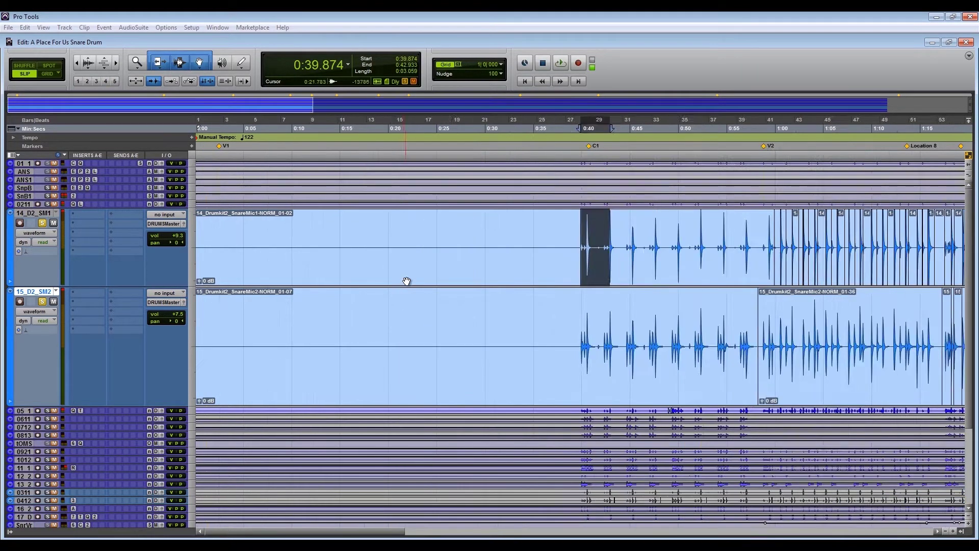
pyautogui.press('t')
pyautogui.press('t')
pyautogui.press('t')
pyautogui.press('t')
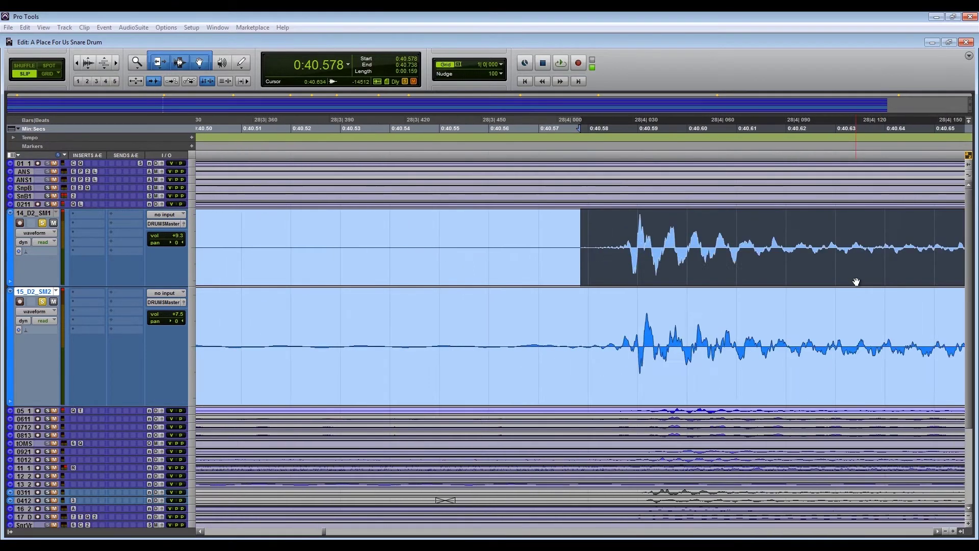
pyautogui.press('t')
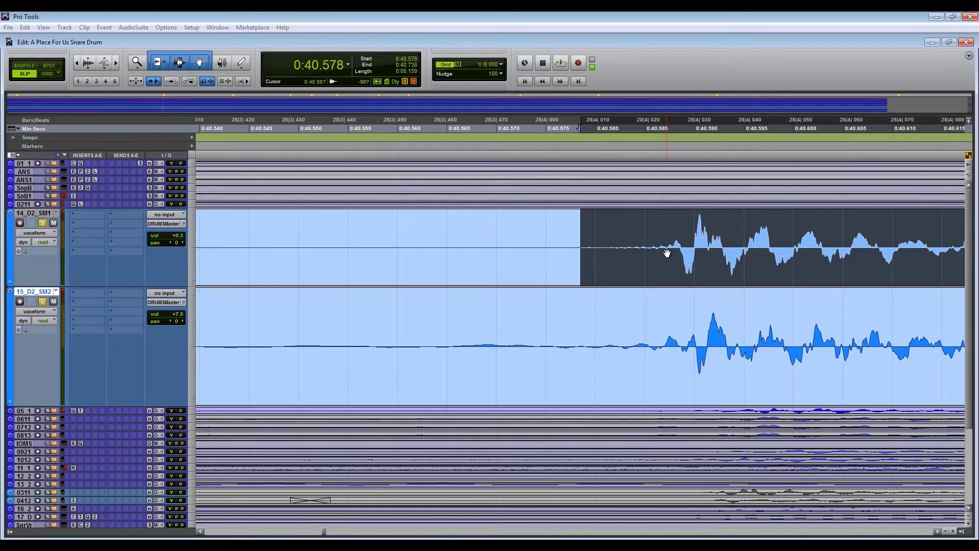
# Step: Select the next loud hit on 14_D2_SM1, about 0.87 s from 0:42.881, and examine its waveform against the other mic
pyautogui.press('r')
pyautogui.press('r')
pyautogui.press('r')
pyautogui.press('r')
pyautogui.press('r')
pyautogui.press('r')
pyautogui.press('r')
pyautogui.press('r')
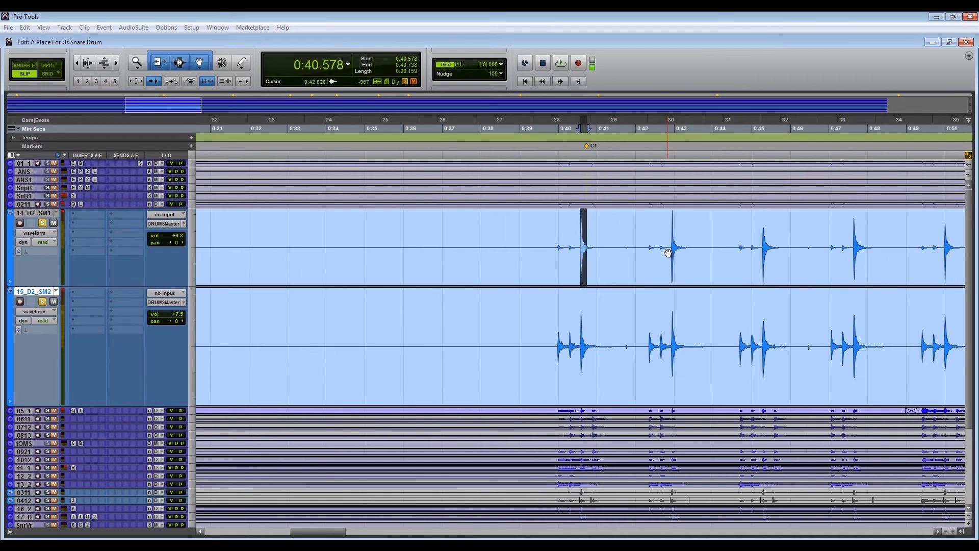
pyautogui.moveTo(670, 238); pyautogui.dragTo(705, 236)
pyautogui.press('t')
pyautogui.press('t')
pyautogui.press('t')
pyautogui.press('t')
pyautogui.press('t')
pyautogui.press('t')
pyautogui.press('t')
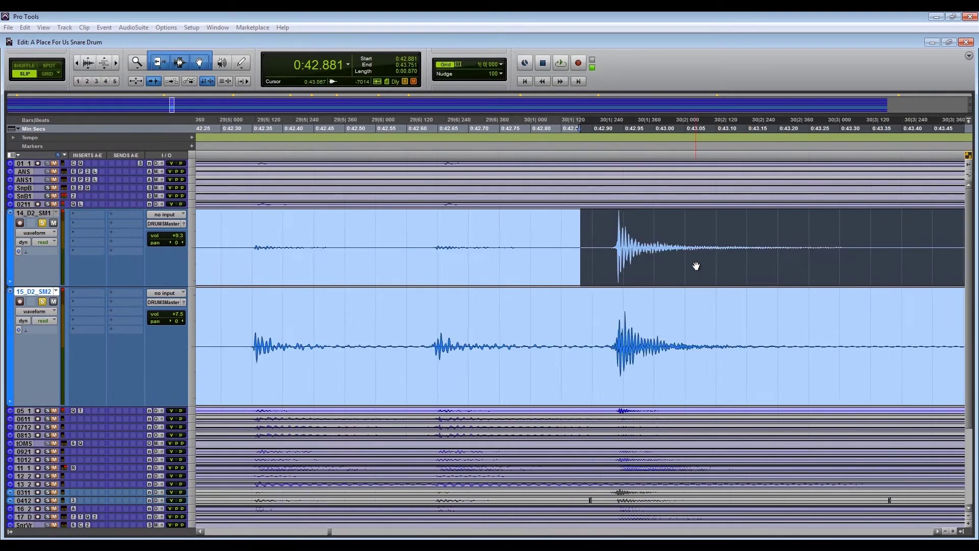
# Step: Select about 0.08 s of the matching hit on 15_D2_SM2 from 0:42.936 and inspect its waveform up close
pyautogui.moveTo(852, 318); pyautogui.dragTo(978, 355)
pyautogui.press('t')
pyautogui.press('t')
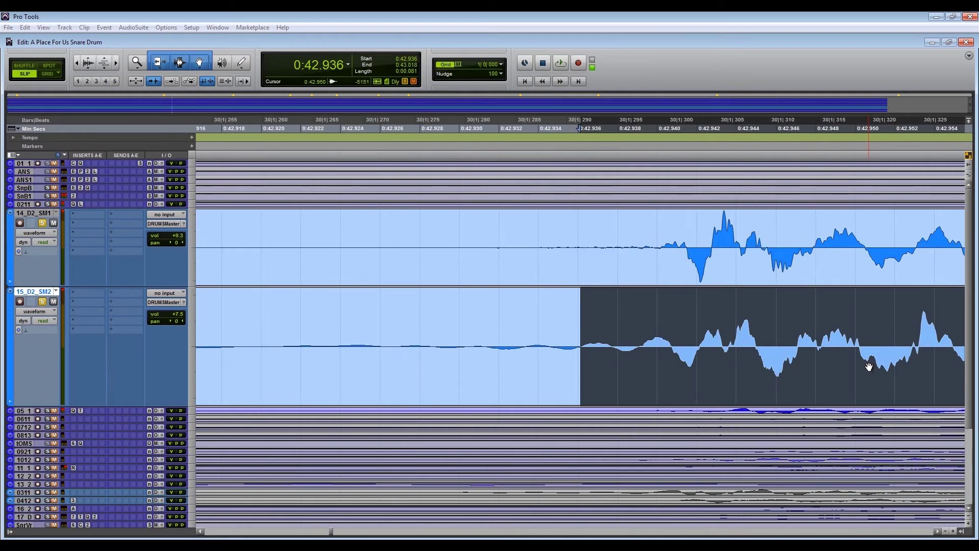
pyautogui.press('r')
pyautogui.press('r')
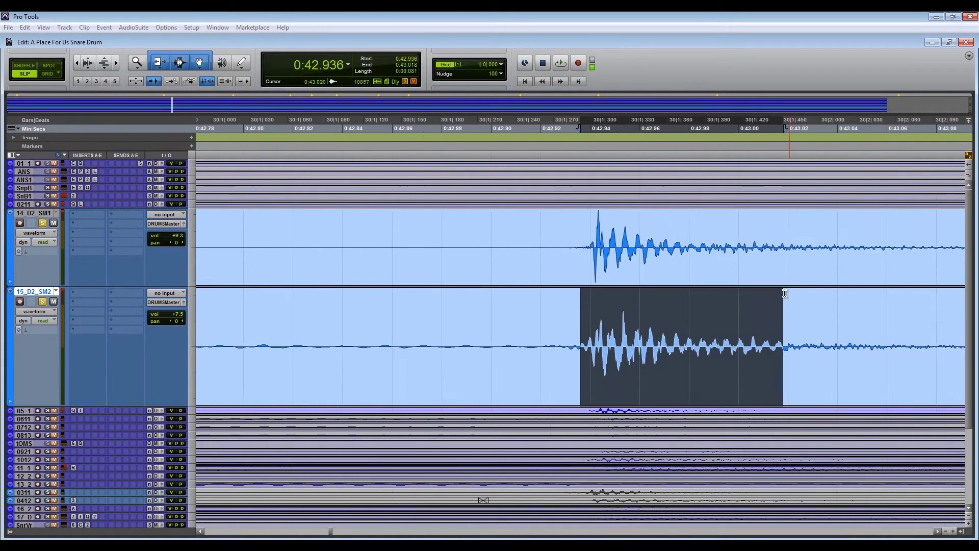
pyautogui.press('r')
pyautogui.press('r')
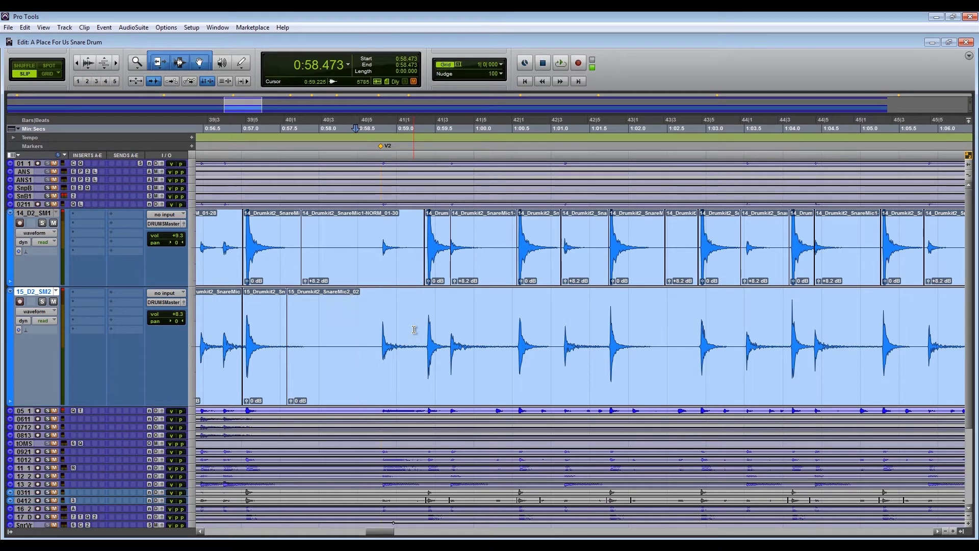
# Step: Check the loud-hit clips after marker V2 on 14_D2_SM1 and play 15_D2_SM2 soloed from 0:58.730
pyautogui.click(432, 269)
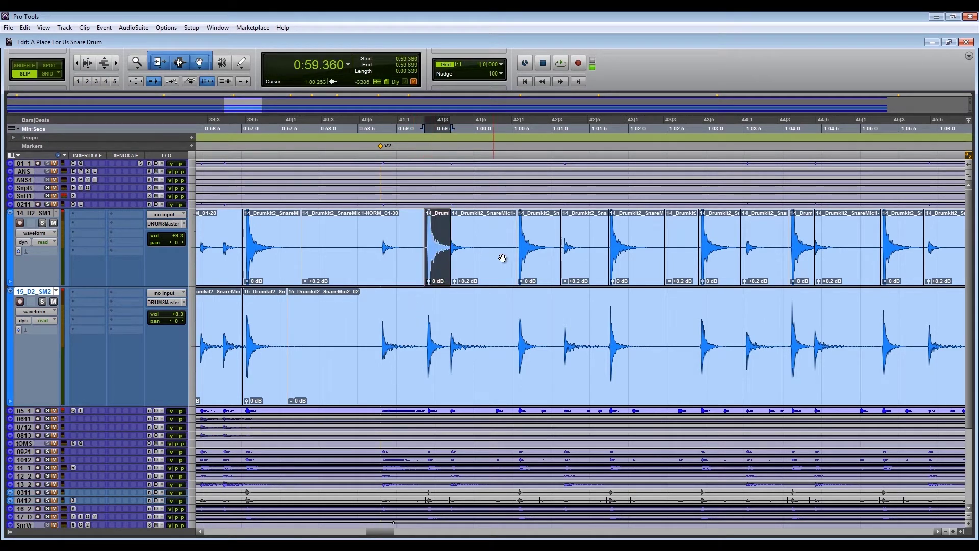
pyautogui.click(526, 264)
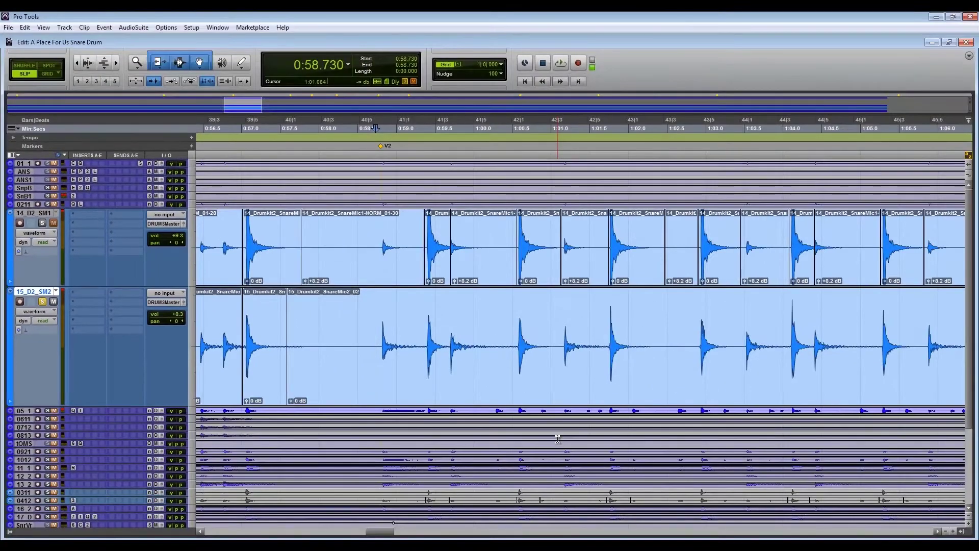
pyautogui.press('space')
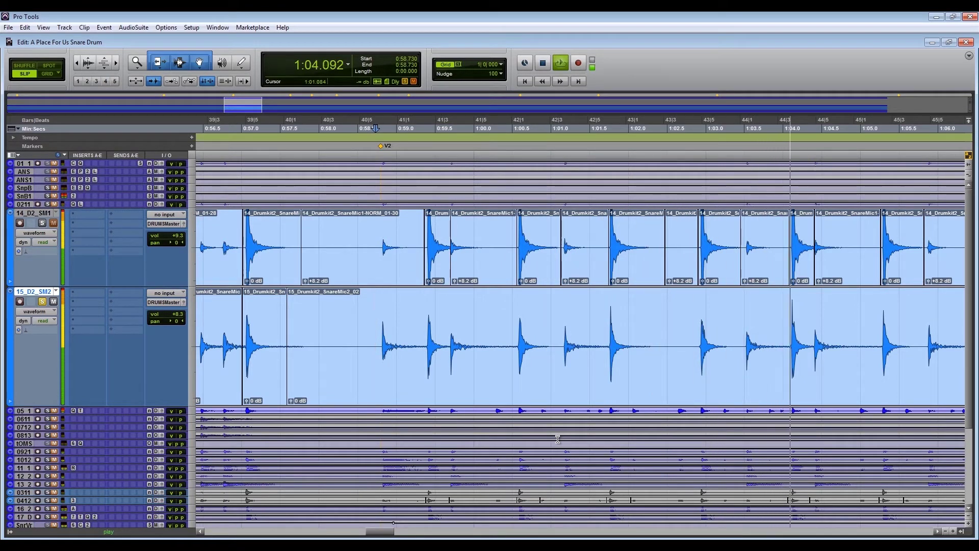
pyautogui.press('space')
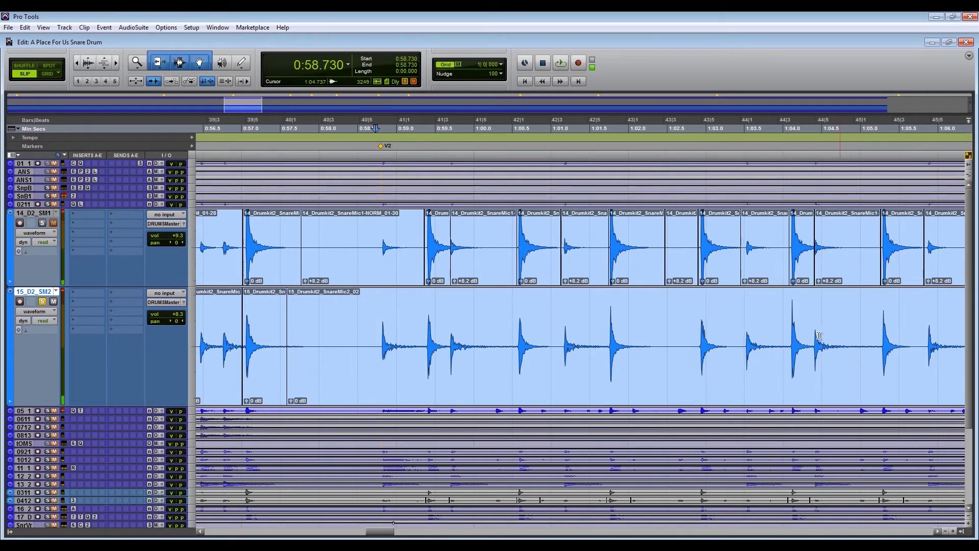
# Step: Select the hit from 1:04.044 to 1:04.374 on 15_D2_SM2 and play it
pyautogui.moveTo(787, 337); pyautogui.dragTo(812, 341)
pyautogui.press('space')
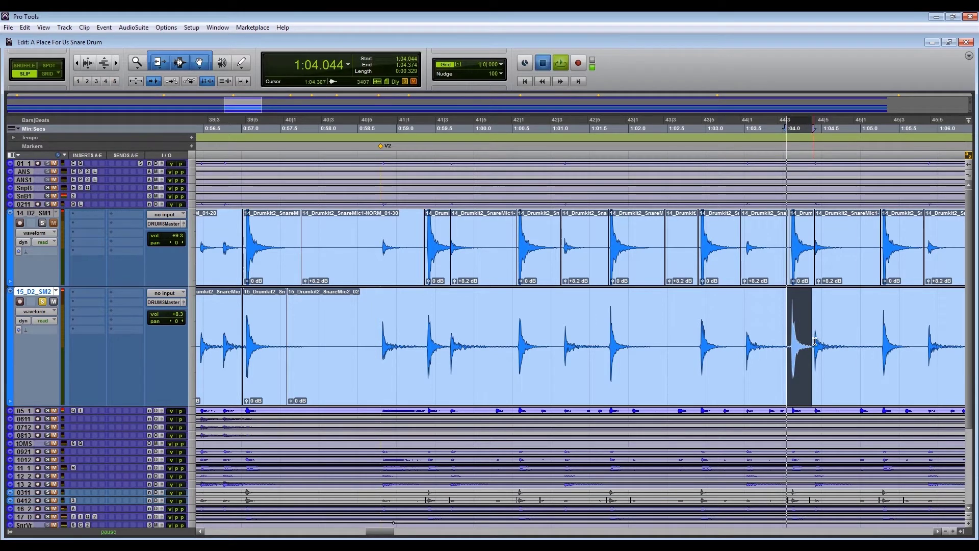
pyautogui.press('space')
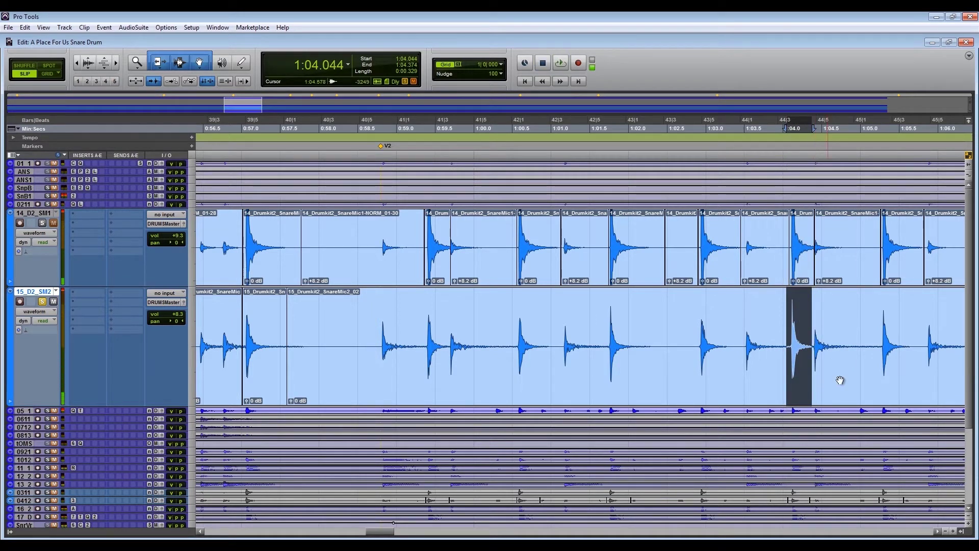
# Step: Play the following hits on 15_D2_SM2 from 1:05.277
pyautogui.click(937, 533)
pyautogui.click(937, 533)
pyautogui.click(937, 533)
pyautogui.click(937, 533)
pyautogui.click(937, 533)
pyautogui.click(937, 532)
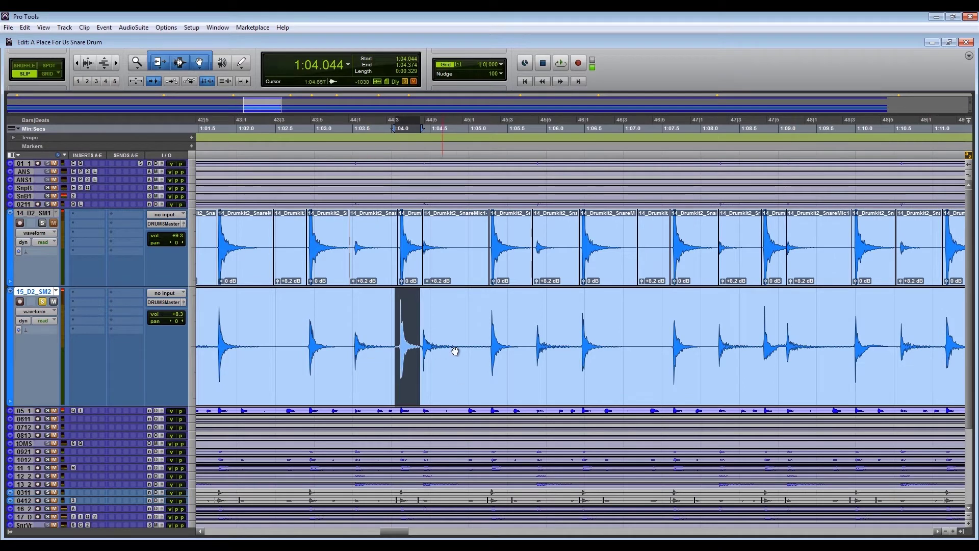
pyautogui.click(548, 337)
pyautogui.click(492, 330)
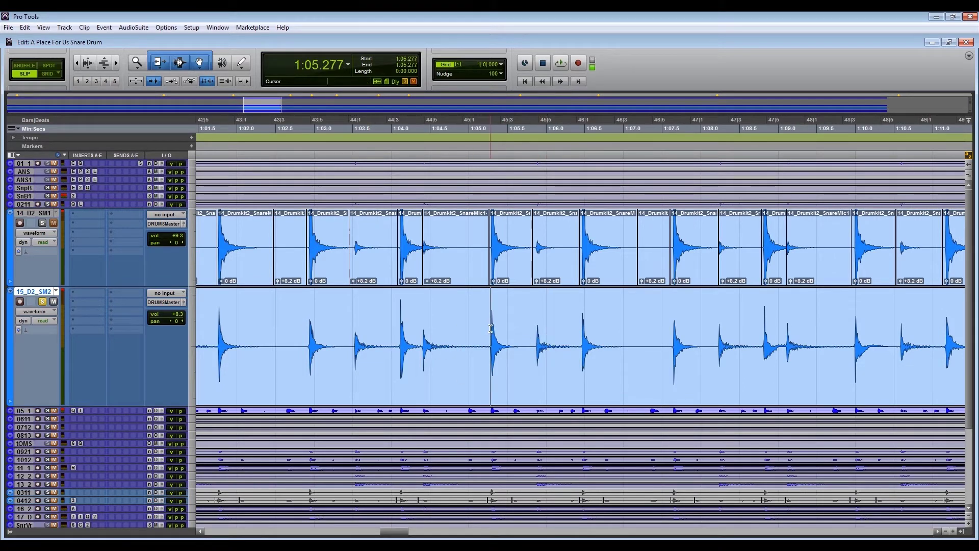
pyautogui.press('space')
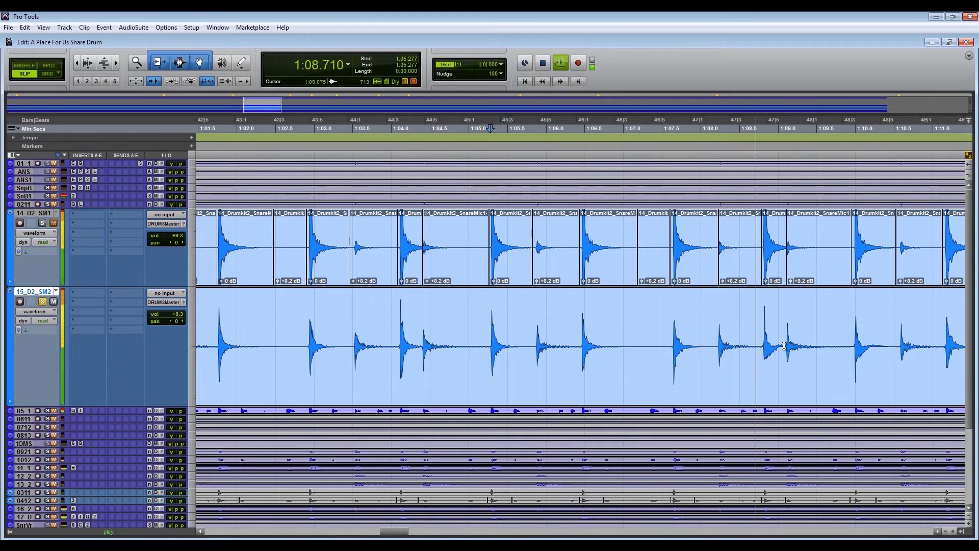
pyautogui.press('space')
# Step: Select the passage from 1:08.409 to 1:10.730 on 15_D2_SM2 and play it
pyautogui.moveTo(761, 341); pyautogui.dragTo(824, 343)
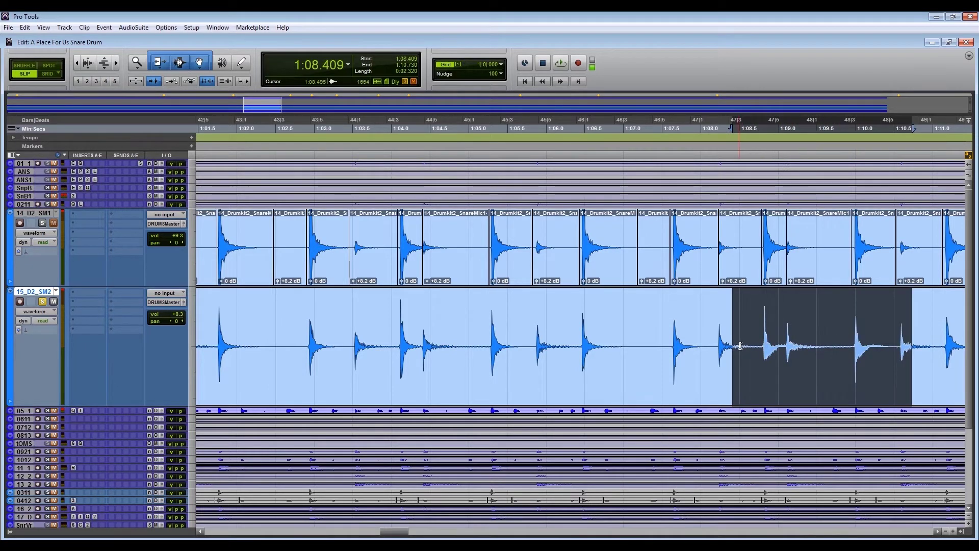
pyautogui.press('space')
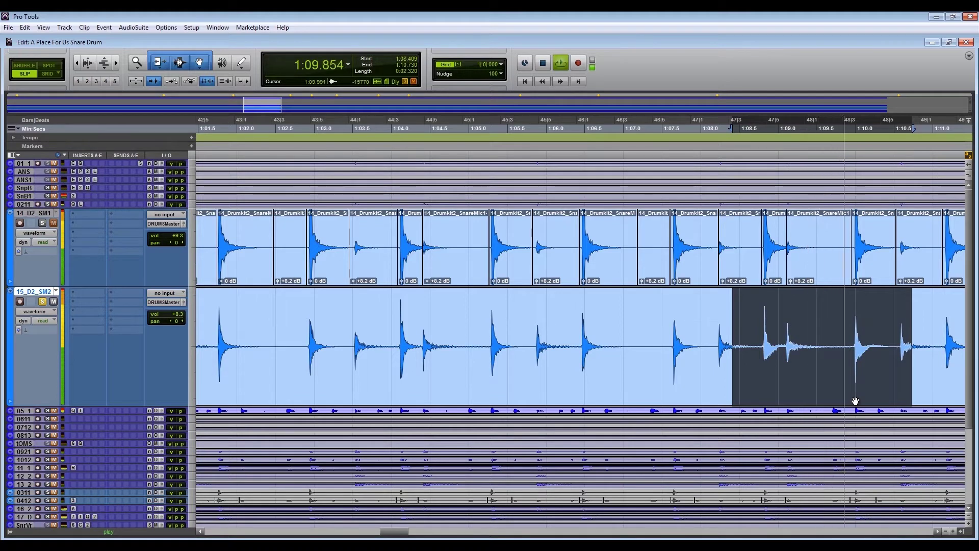
pyautogui.press('space')
# Step: Place the playback start at 1:04.057, just before the loud hit on 15_D2_SM2, and play it twice
pyautogui.click(684, 323)
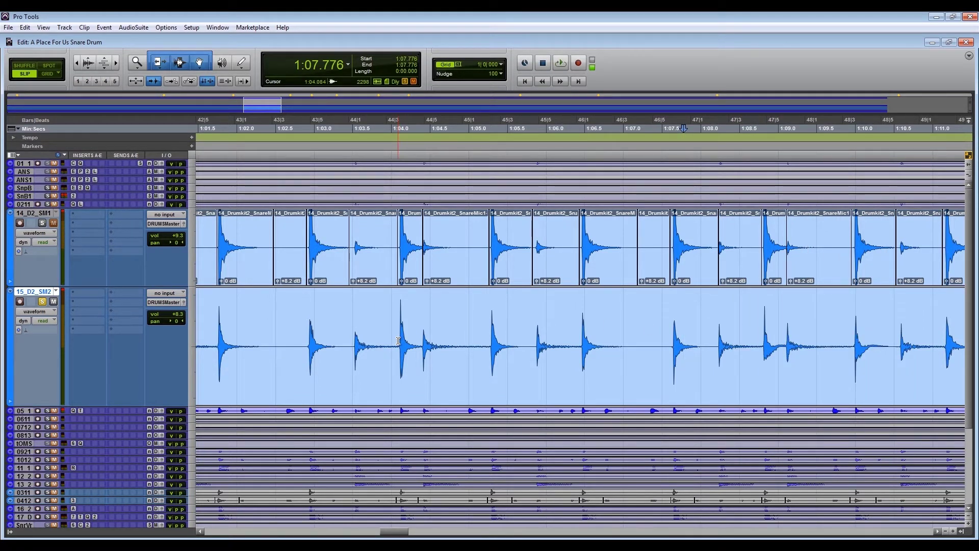
pyautogui.click(397, 341)
pyautogui.press('space')
pyautogui.press('space')
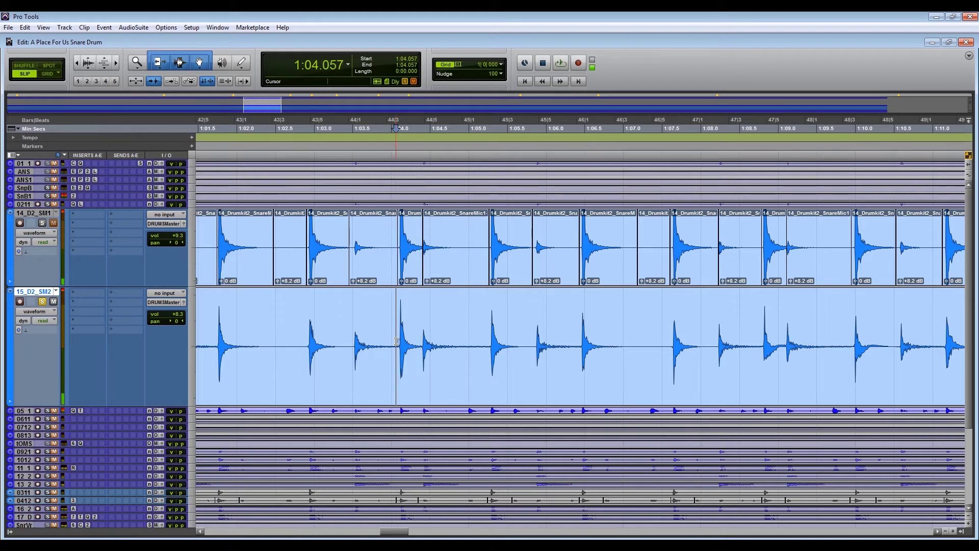
pyautogui.press('space')
pyautogui.press('space')
# Step: Zoom in on the 15_D2_SM2 hit from 1:04.090 to 1:04.394 and select its attack from 1:04.113 to 1:04.152
pyautogui.moveTo(398, 335); pyautogui.dragTo(422, 338)
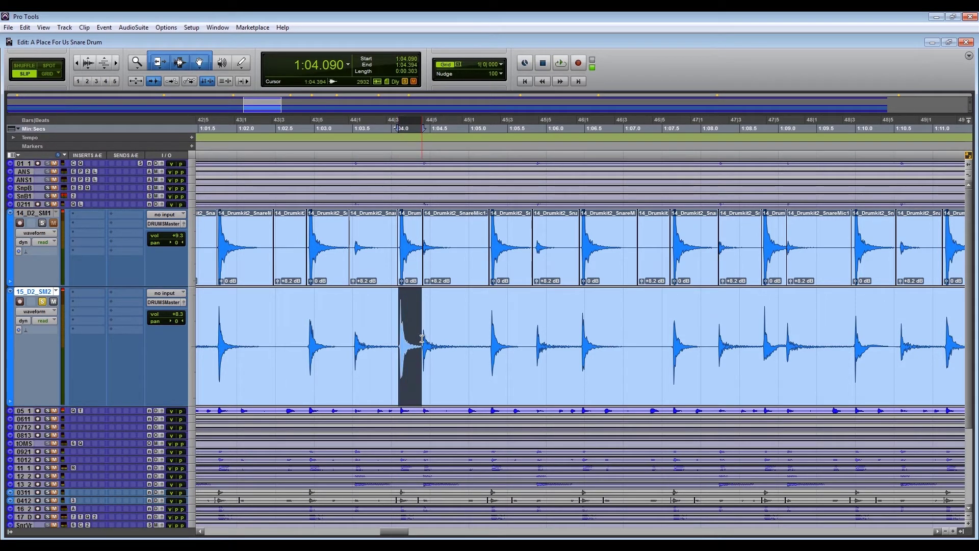
pyautogui.hotkey('alt', 'f')
pyautogui.moveTo(266, 330); pyautogui.dragTo(358, 336)
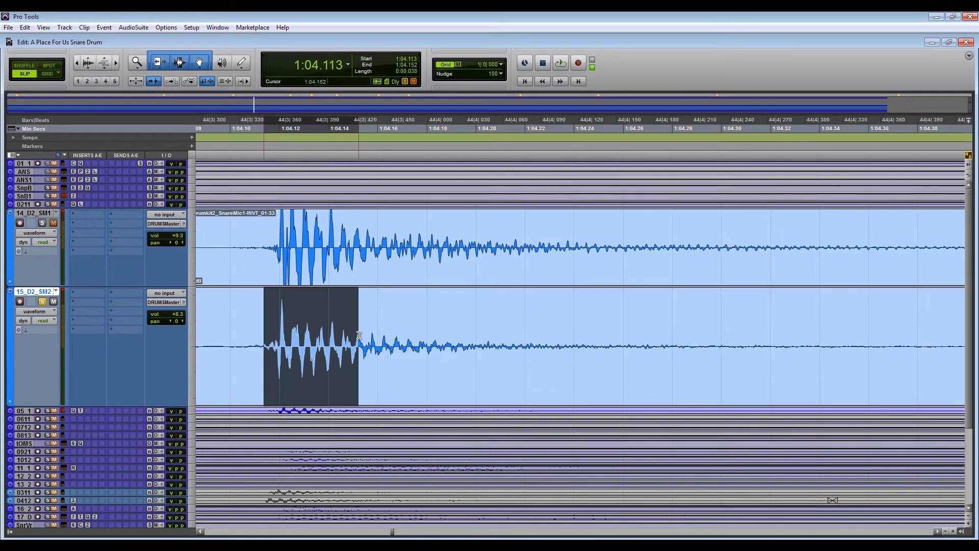
# Step: Select the loud hit on 15_D2_SM2 from 1:04.072 to 1:04.355 and separate it into its own clip
pyautogui.hotkey('alt', 'f')
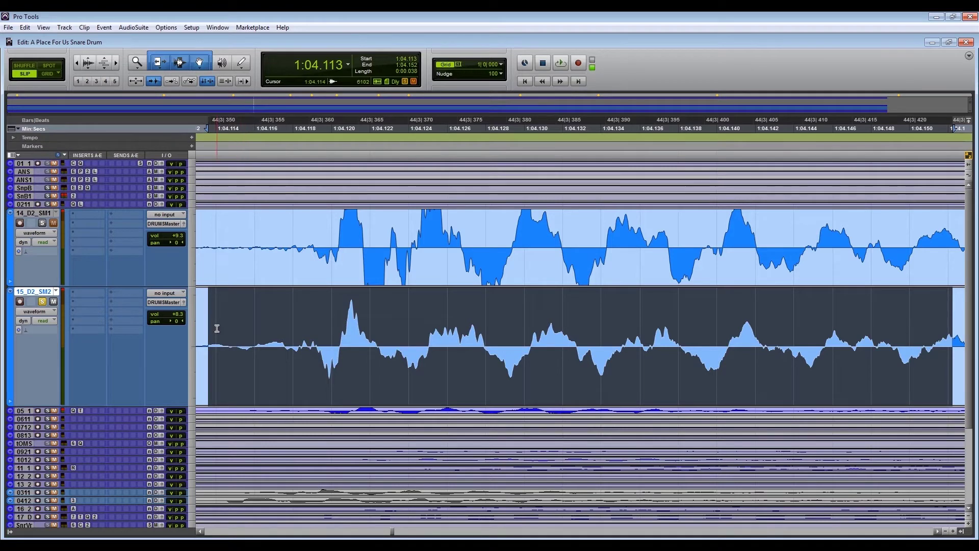
pyautogui.moveTo(522, 334); pyautogui.dragTo(945, 335)
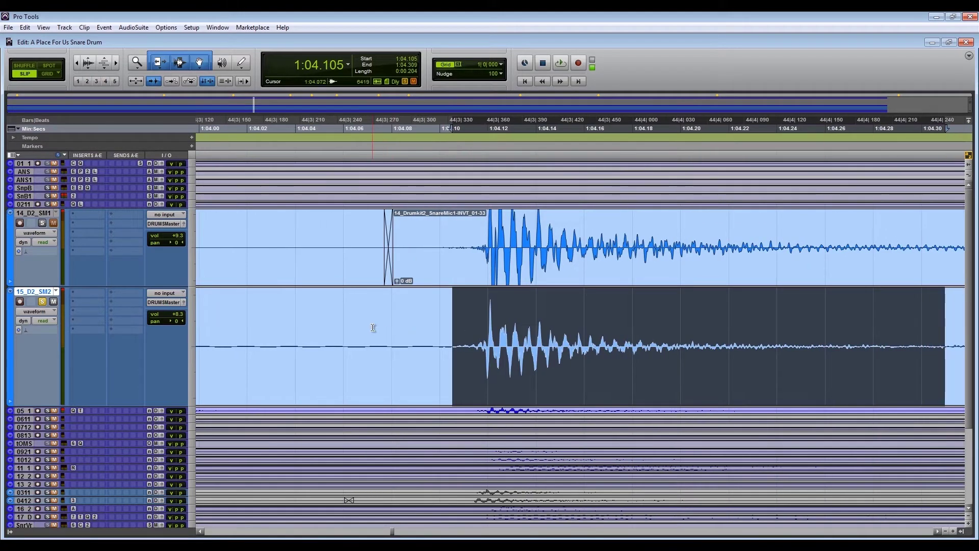
pyautogui.moveTo(373, 327); pyautogui.dragTo(904, 338)
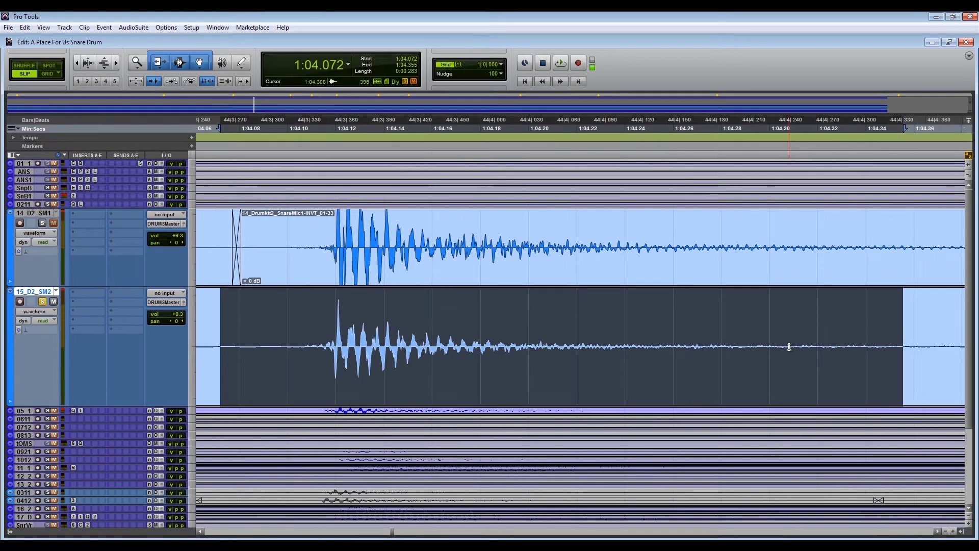
pyautogui.press('b')
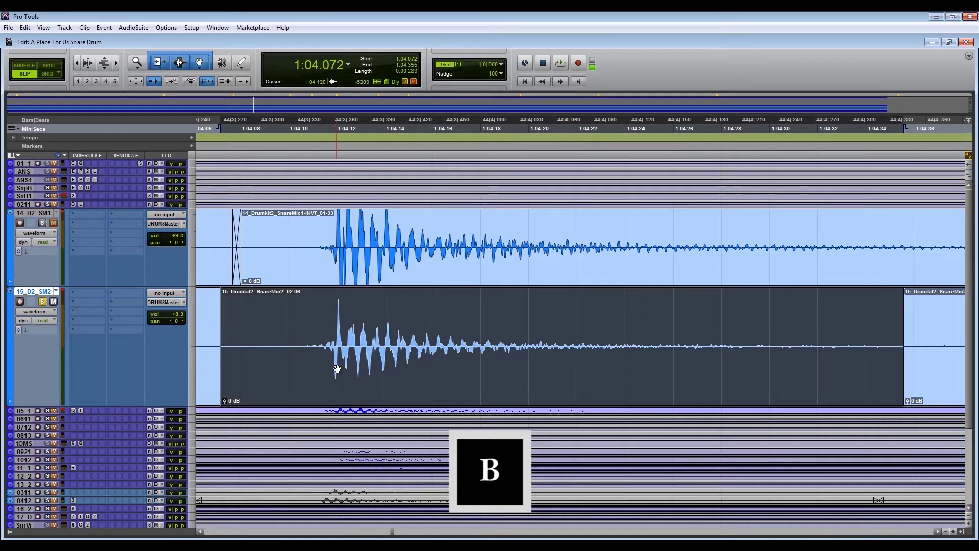
# Step: Select the separated hit's attack from 1:04.118 to 1:04.129 and examine its waveform closely against 14_D2_SM1
pyautogui.moveTo(332, 336); pyautogui.dragTo(358, 336)
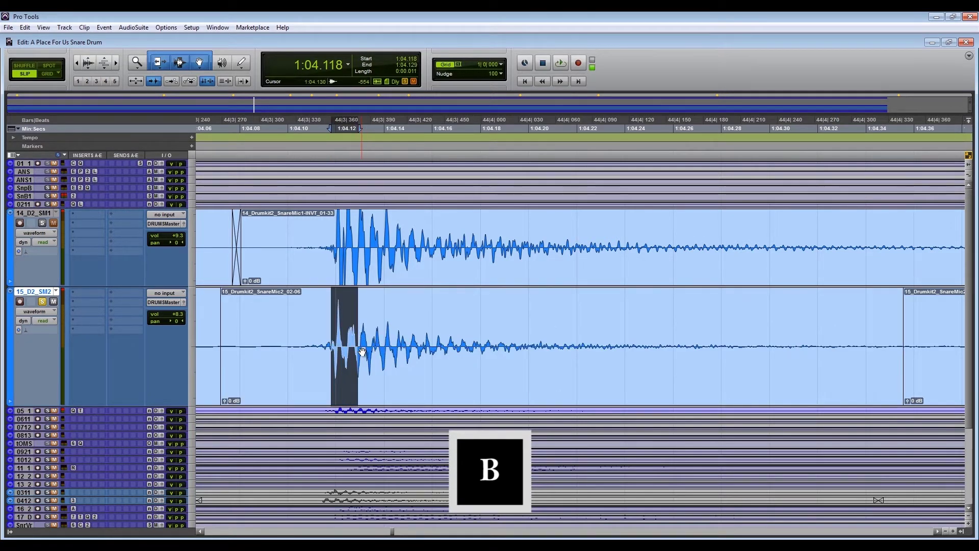
pyautogui.press('t')
pyautogui.press('t')
pyautogui.press('t')
pyautogui.press('t')
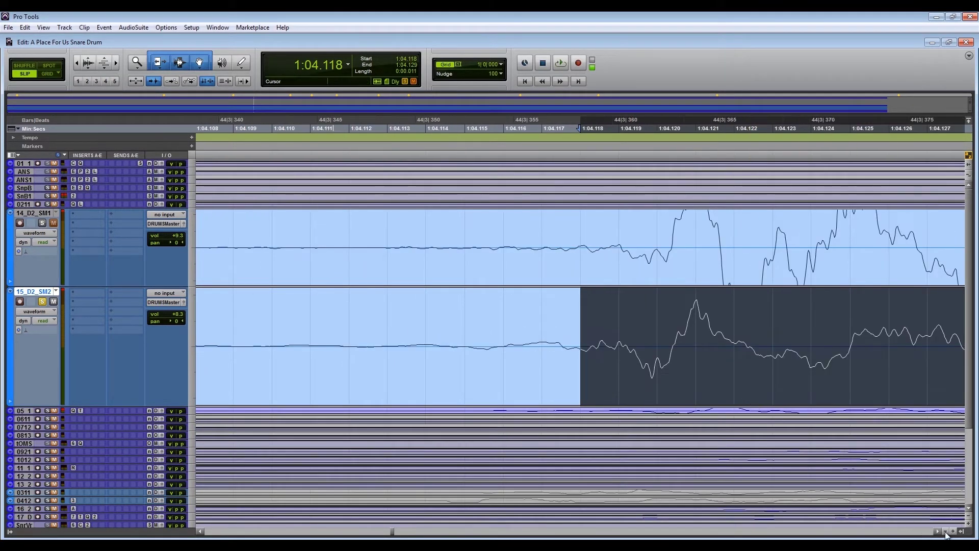
pyautogui.click(938, 532)
pyautogui.click(938, 531)
pyautogui.click(938, 532)
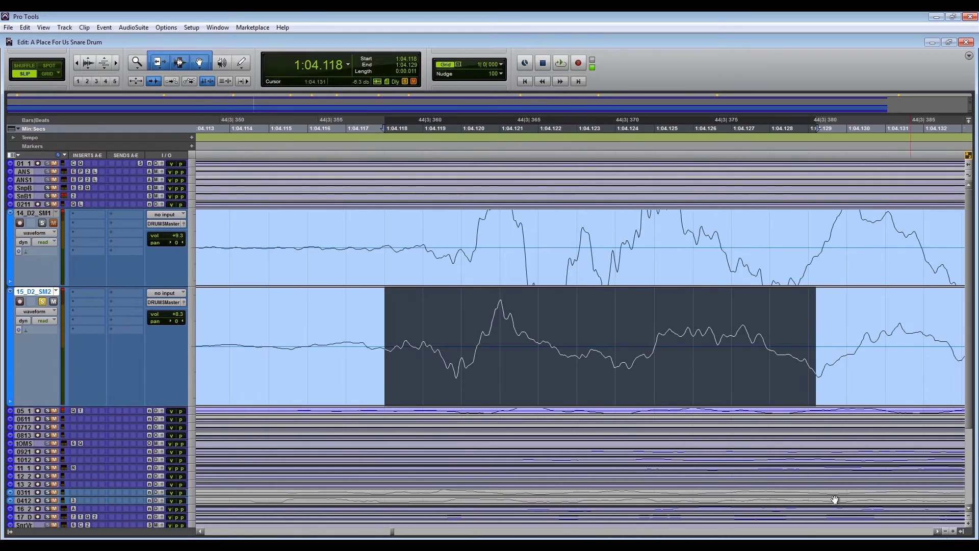
# Step: Shift the separated hit on 15_D2_SM2 slightly earlier so the clip starts at 1:04.071
pyautogui.click(659, 391)
pyautogui.click(657, 329)
pyautogui.click(655, 372)
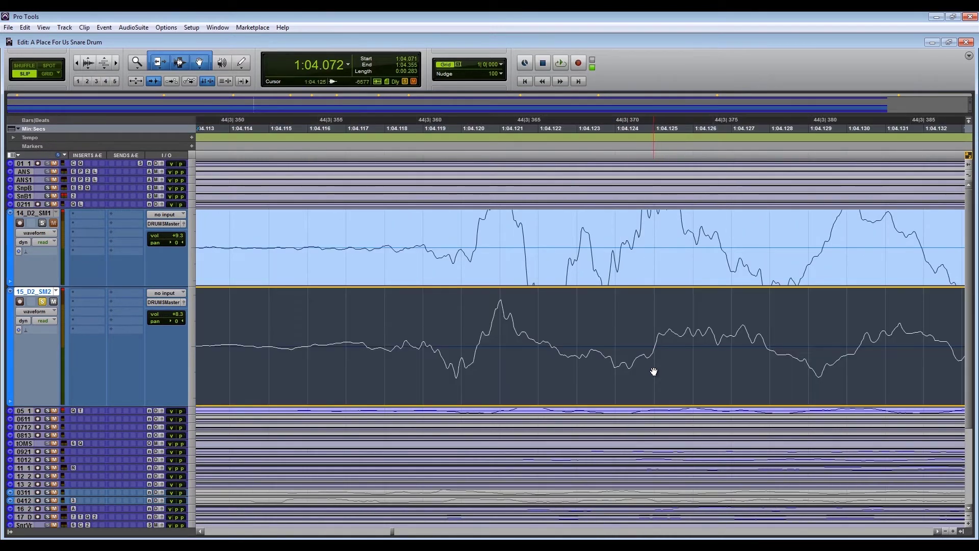
pyautogui.moveTo(654, 372); pyautogui.dragTo(660, 378)
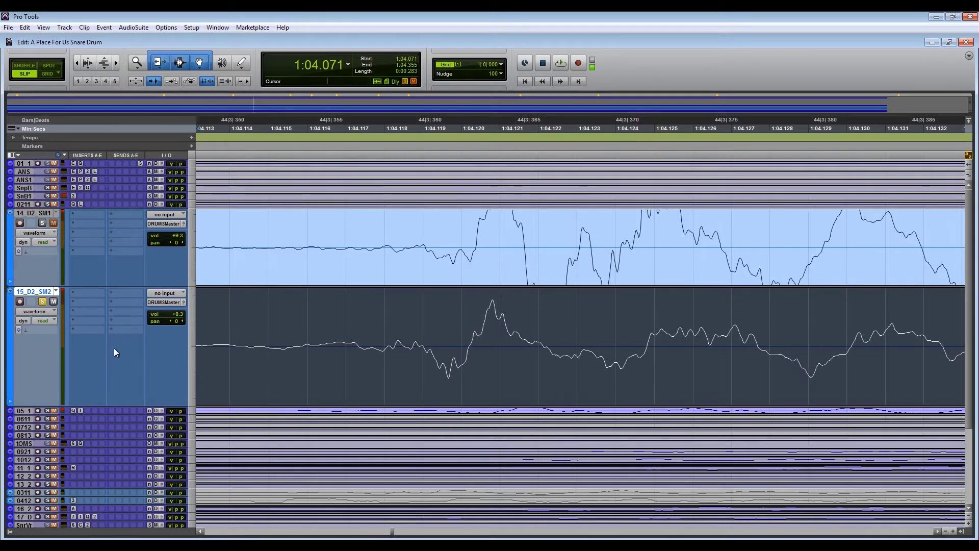
pyautogui.moveTo(33, 291); pyautogui.dragTo(100, 285)
# Step: Locate the zero crossing near 1:04.120 on both snare tracks and shift the separated hit slightly later to line it up
pyautogui.click(470, 345)
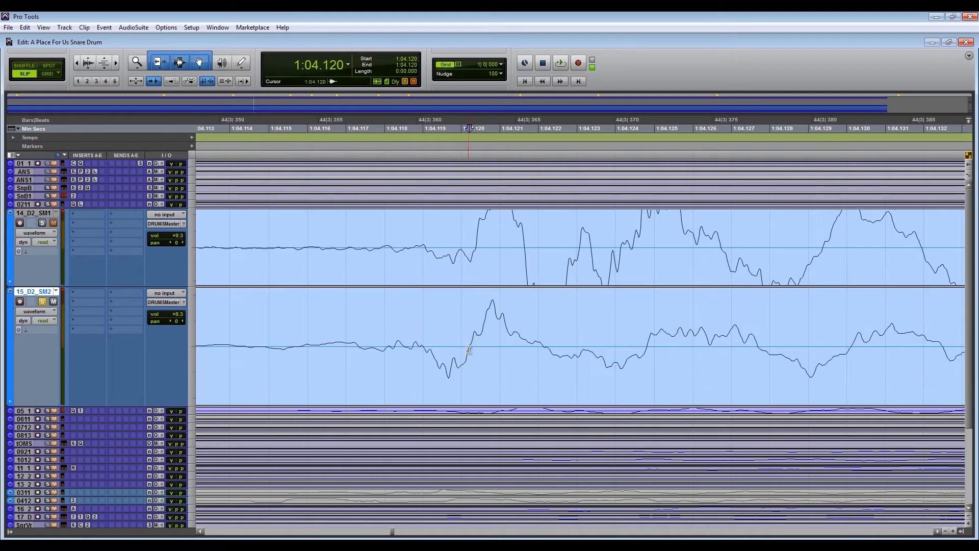
pyautogui.click(475, 246)
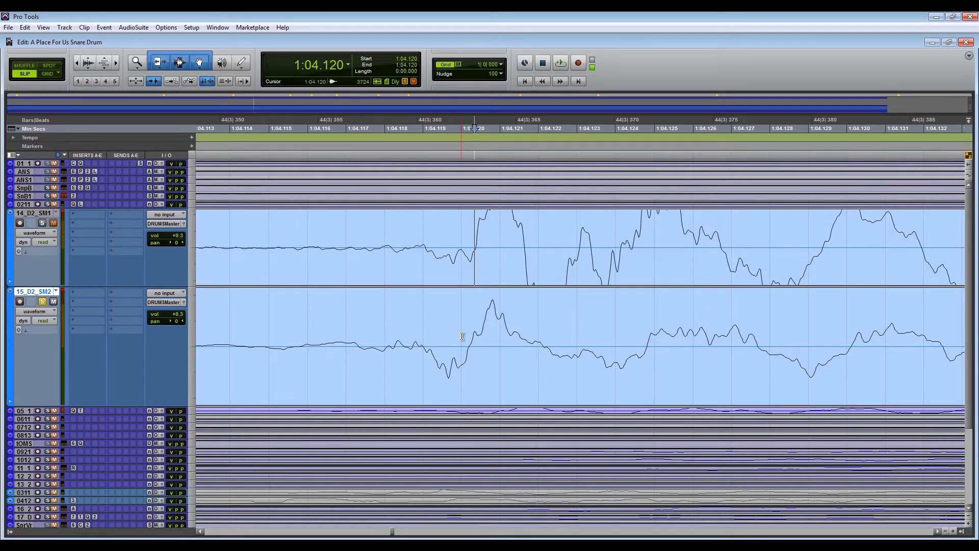
pyautogui.click(471, 351)
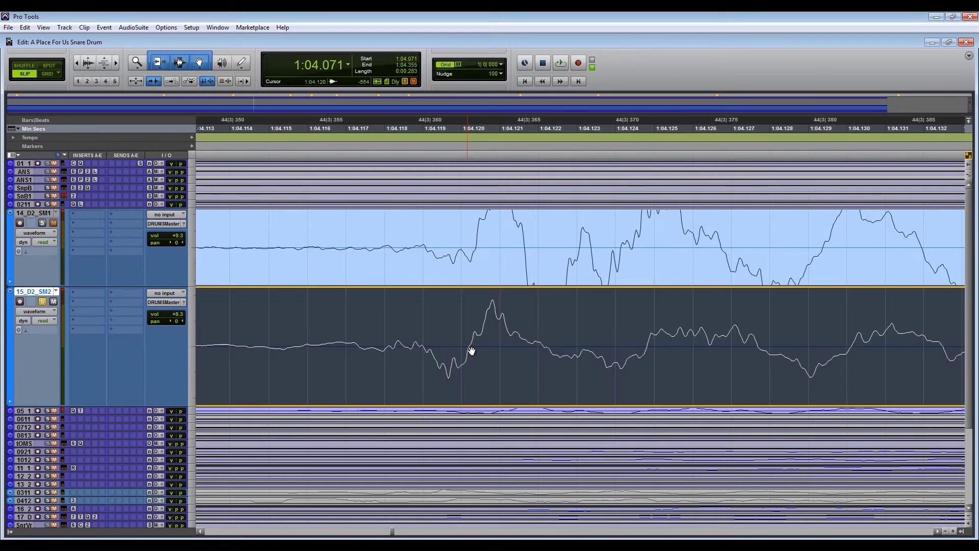
pyautogui.moveTo(468, 351); pyautogui.dragTo(472, 351)
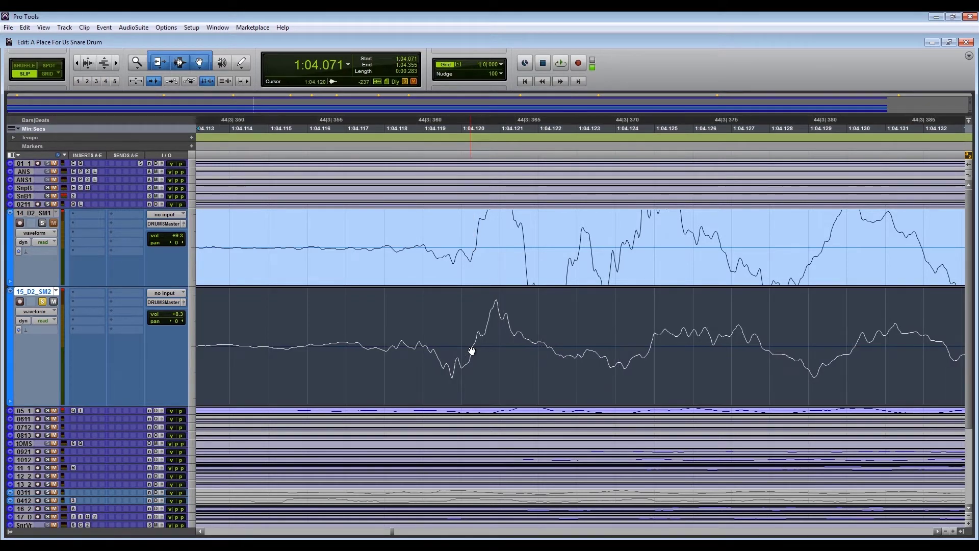
# Step: Compare the two waveforms from 1:04.121 onward and pull the separated hit on 15_D2_SM2 back to an earlier position
pyautogui.click(526, 251)
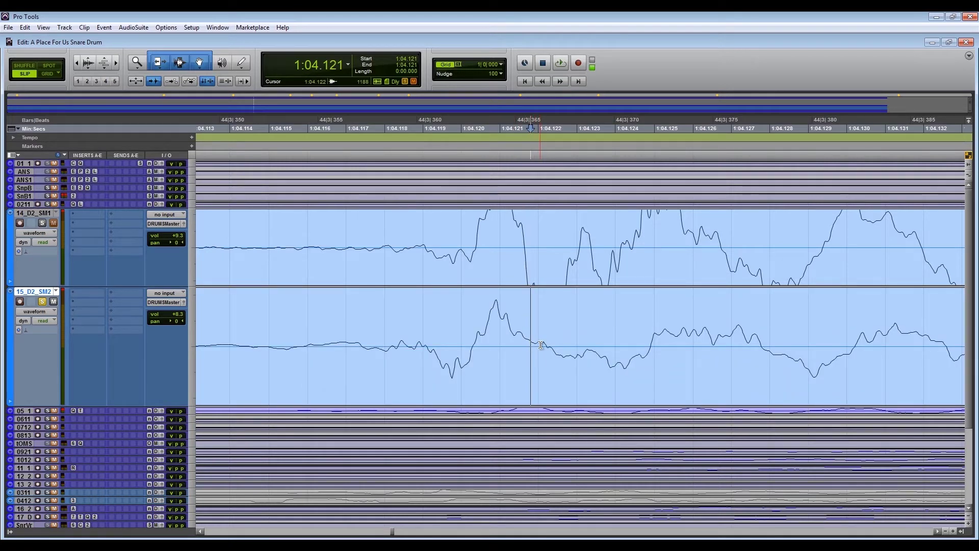
pyautogui.click(622, 251)
pyautogui.click(669, 373)
pyautogui.moveTo(662, 374); pyautogui.dragTo(663, 374)
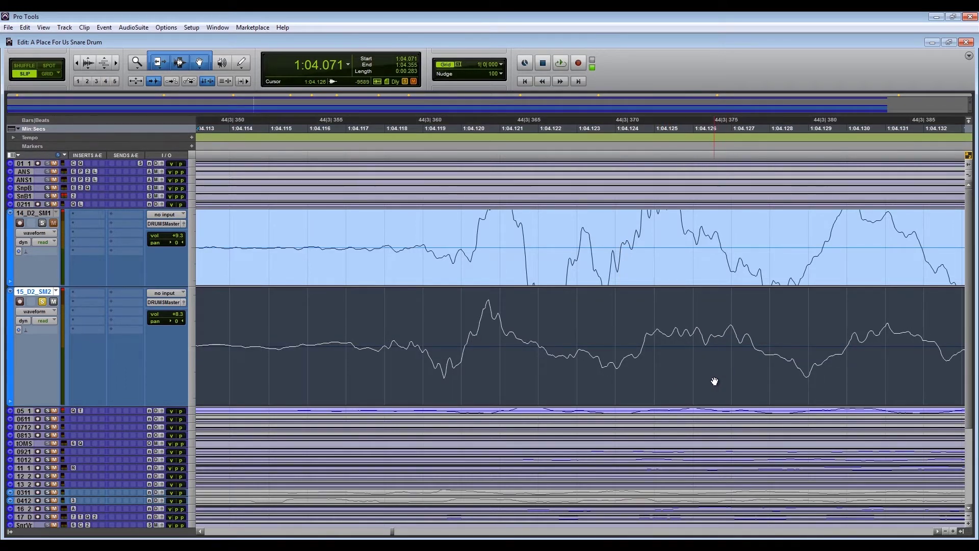
# Step: Move the separated hit on 15_D2_SM2 a touch earlier again so the clip ends at 1:04.354
pyautogui.hotkey('ctrl', '[')
pyautogui.hotkey('ctrl', '[')
pyautogui.hotkey('ctrl', '[')
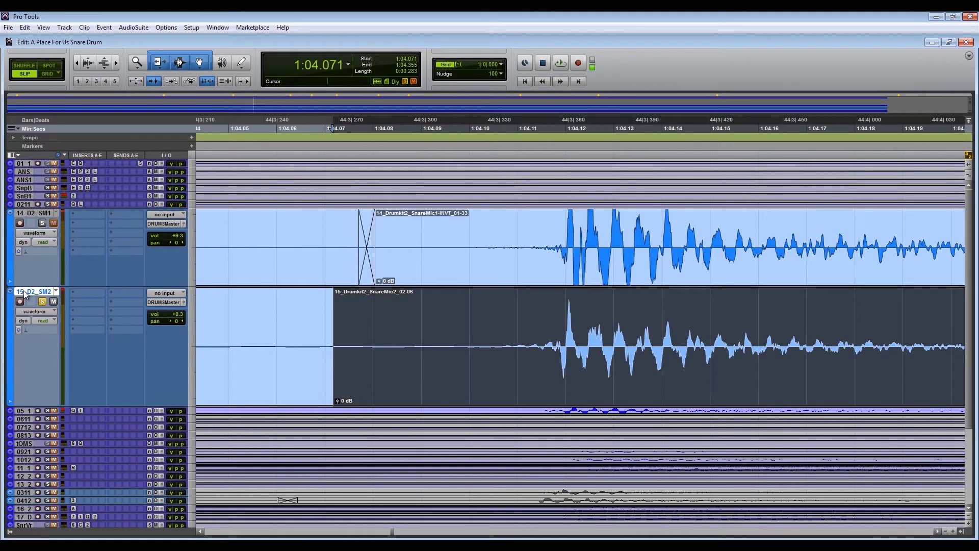
pyautogui.moveTo(24, 293); pyautogui.dragTo(317, 409)
pyautogui.moveTo(613, 355); pyautogui.dragTo(609, 356)
pyautogui.moveTo(35, 292); pyautogui.dragTo(552, 362)
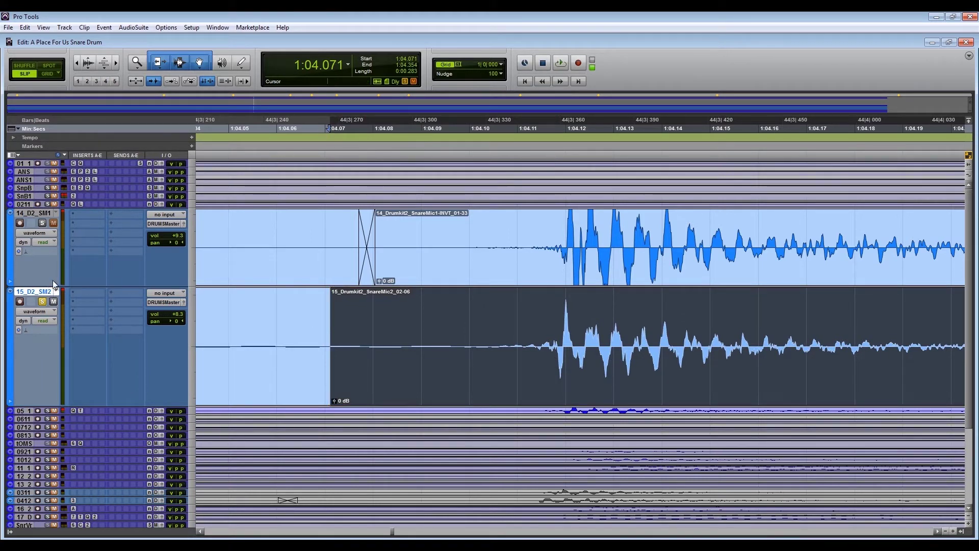
pyautogui.moveTo(54, 283); pyautogui.dragTo(75, 284)
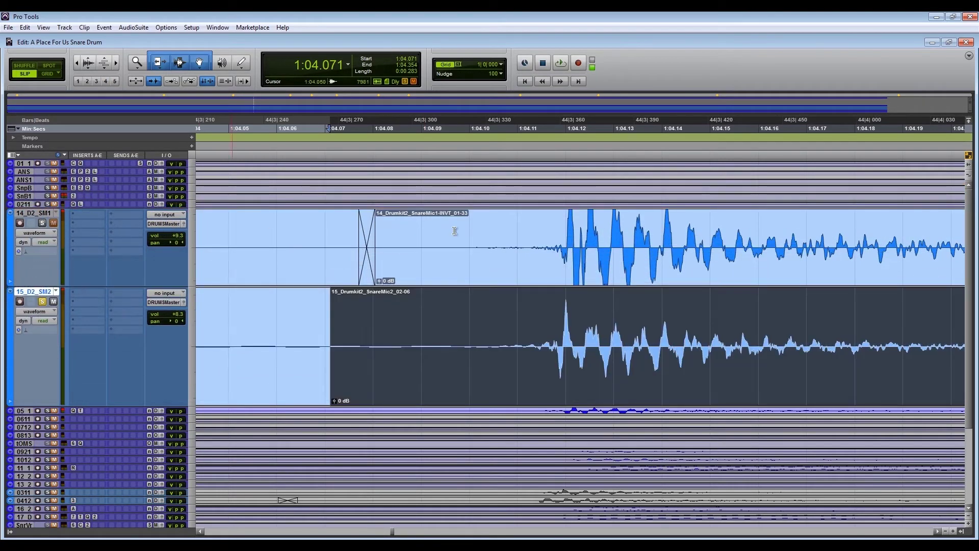
# Step: Solo 14_D2_SM1 together with 15_D2_SM2 and play both from 1:04.106
pyautogui.click(533, 250)
pyautogui.click(500, 248)
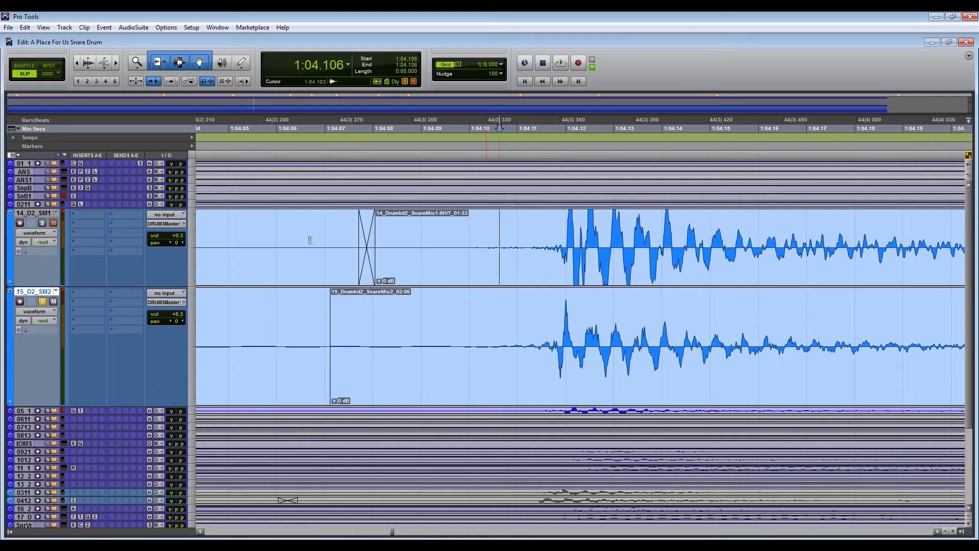
pyautogui.click(42, 223)
pyautogui.press('space')
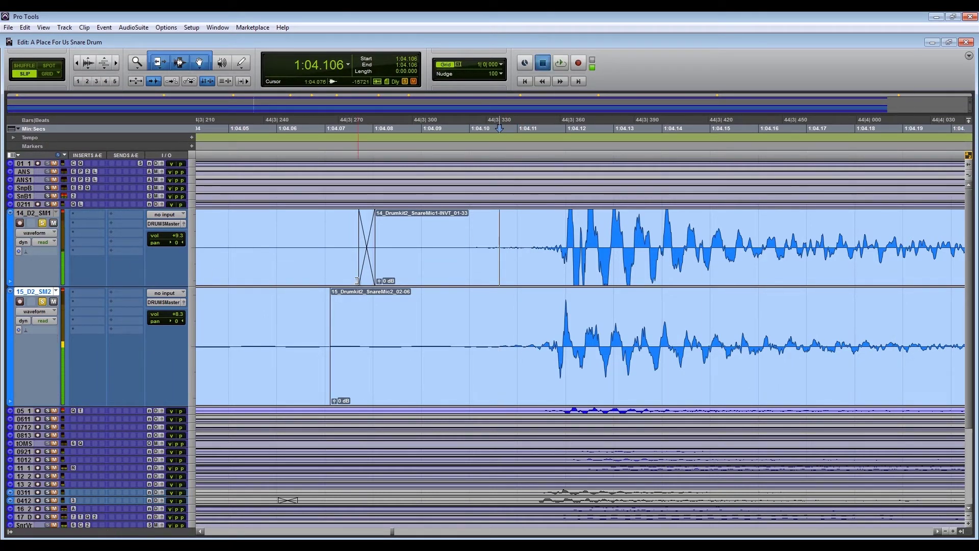
pyautogui.press('space')
# Step: Extend the end of the separated hit on 15_D2_SM2 to 1:04.401 and bring the following clip's start to 1:04.395
pyautogui.press('r')
pyautogui.press('r')
pyautogui.press('r')
pyautogui.press('r')
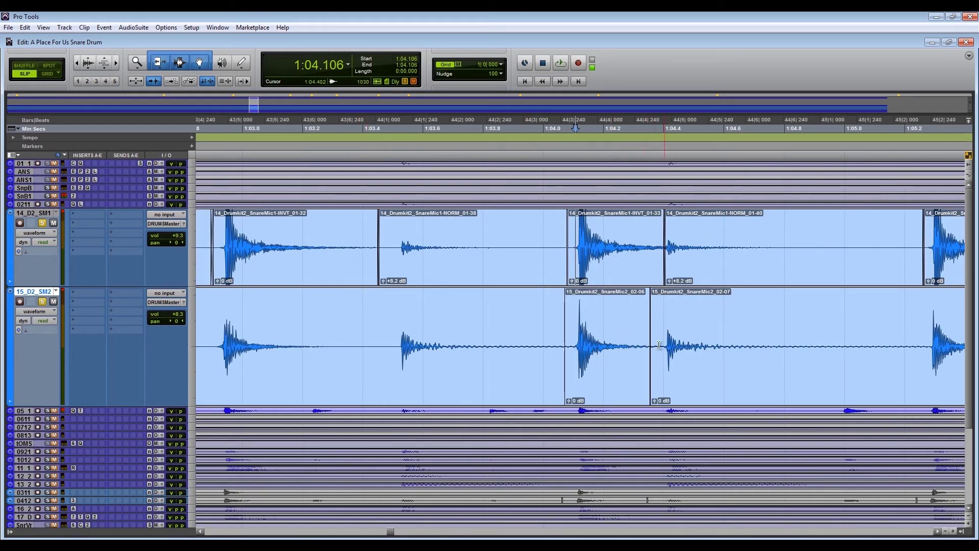
pyautogui.moveTo(649, 341); pyautogui.dragTo(666, 340)
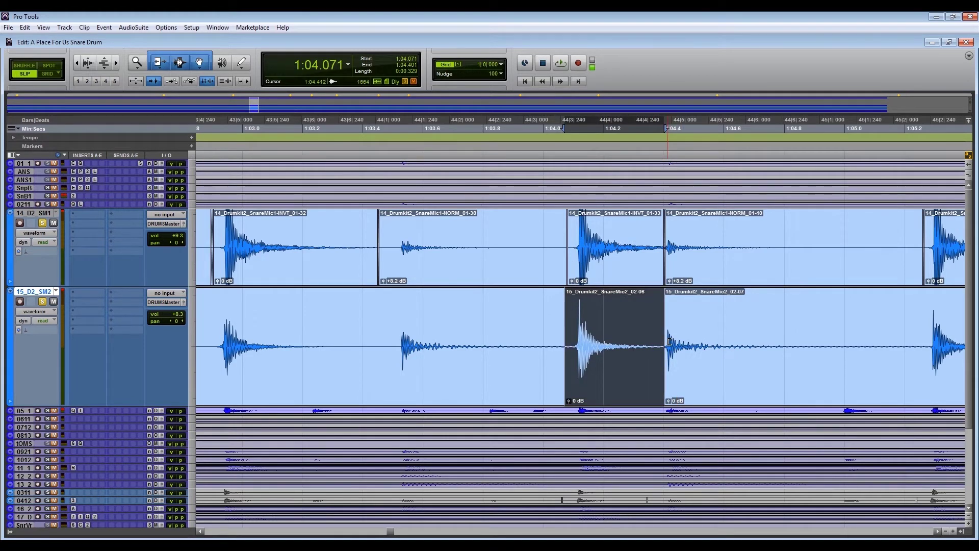
pyautogui.click(671, 343)
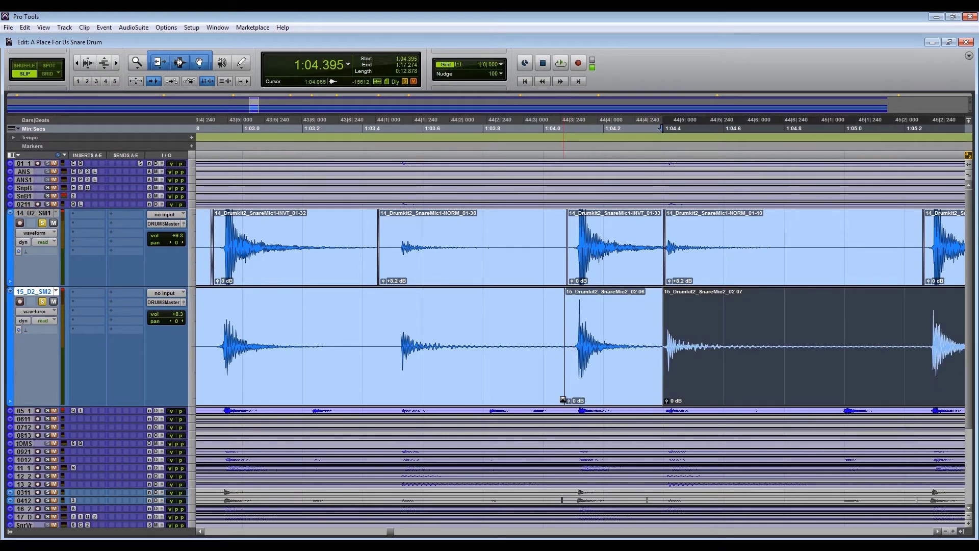
# Step: Select all clips on 15_D2_SM2 from 0:57.585 to 1:17.274 and consolidate them into one clip
pyautogui.click(526, 342)
pyautogui.keyDown('shift'); pyautogui.click(746, 358); pyautogui.keyUp('shift')
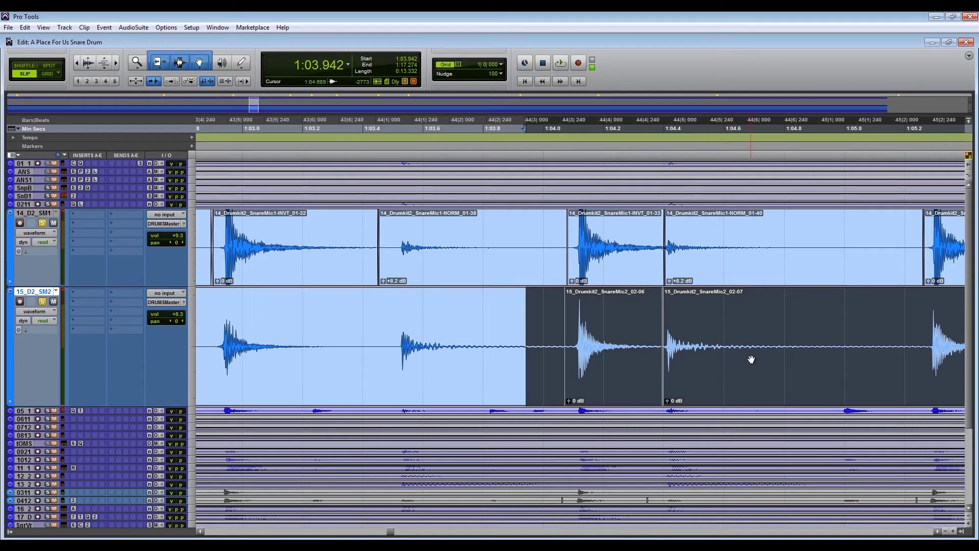
pyautogui.keyDown('shift'); pyautogui.click(481, 376); pyautogui.keyUp('shift')
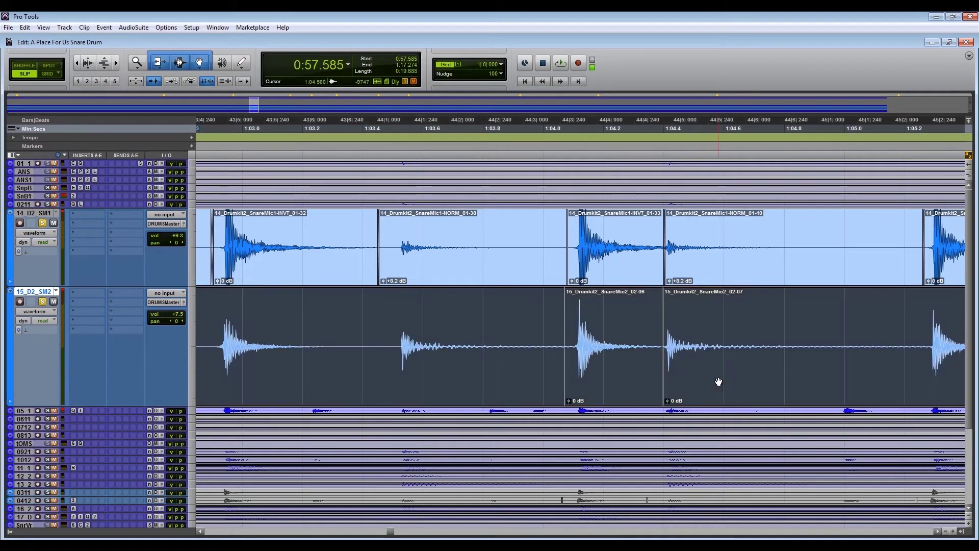
pyautogui.hotkey('alt', 'shift', '3')
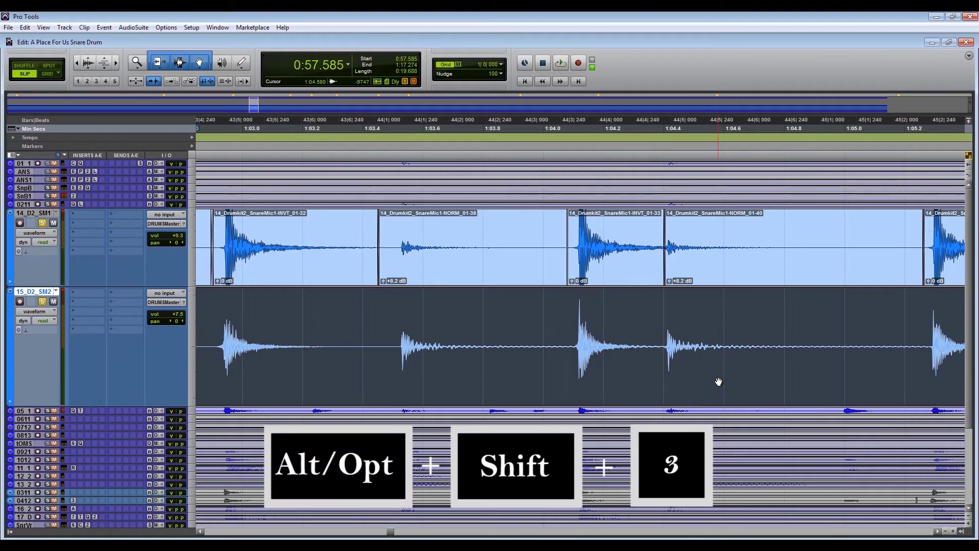
# Step: Place the edit cursor on 14_D2_SM1 at the clip boundary at 1:04.080, just before the loud hit
pyautogui.click(592, 320)
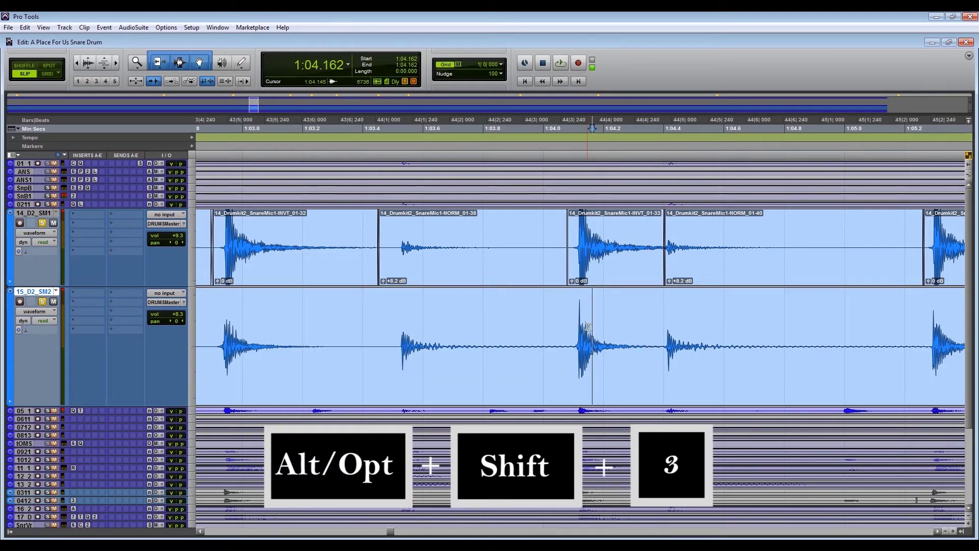
pyautogui.click(554, 236)
pyautogui.press('Tab')
pyautogui.press('Tab')
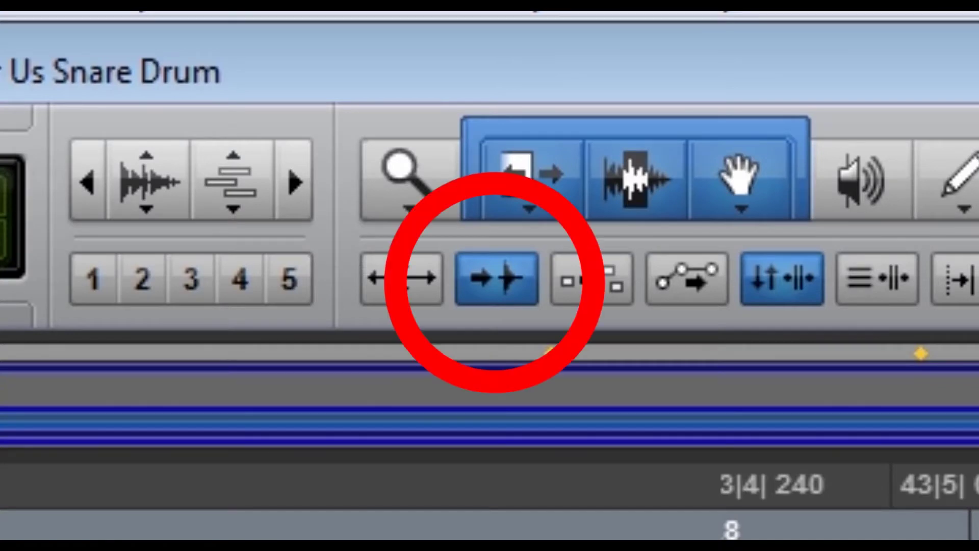
pyautogui.press('t')
pyautogui.press('t')
pyautogui.press('t')
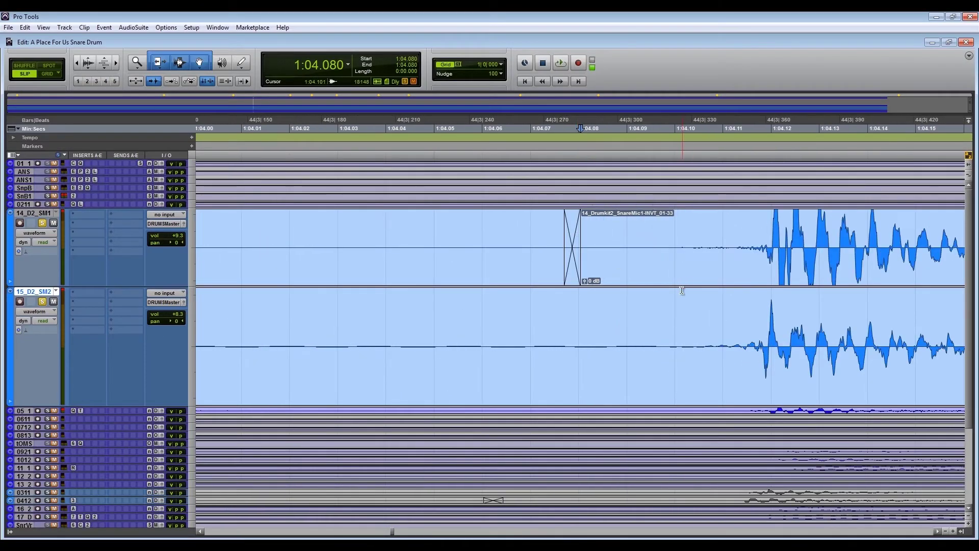
# Step: Advance the cursor to the hit's transient at 1:04.113 and split the 15_D2_SM2 clip at that point
pyautogui.press('Tab')
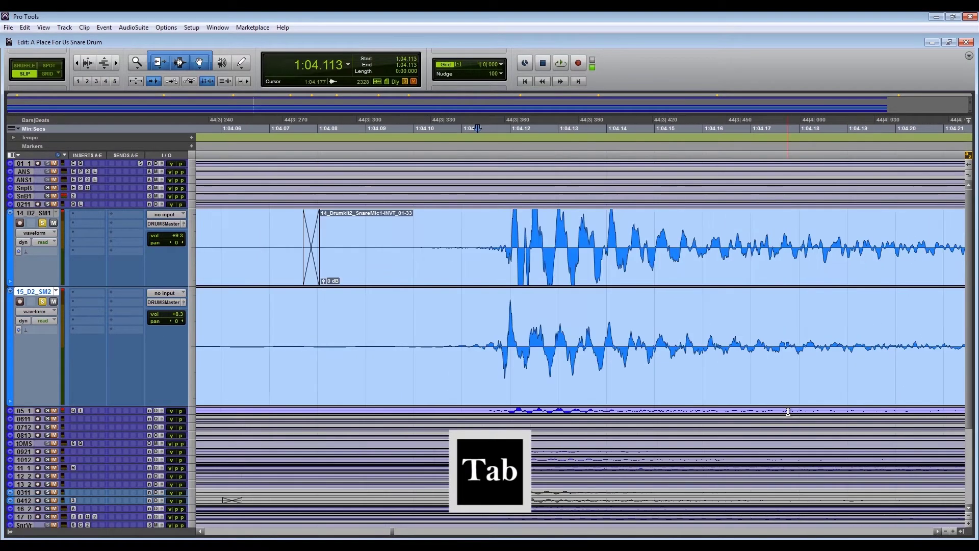
pyautogui.press(';')
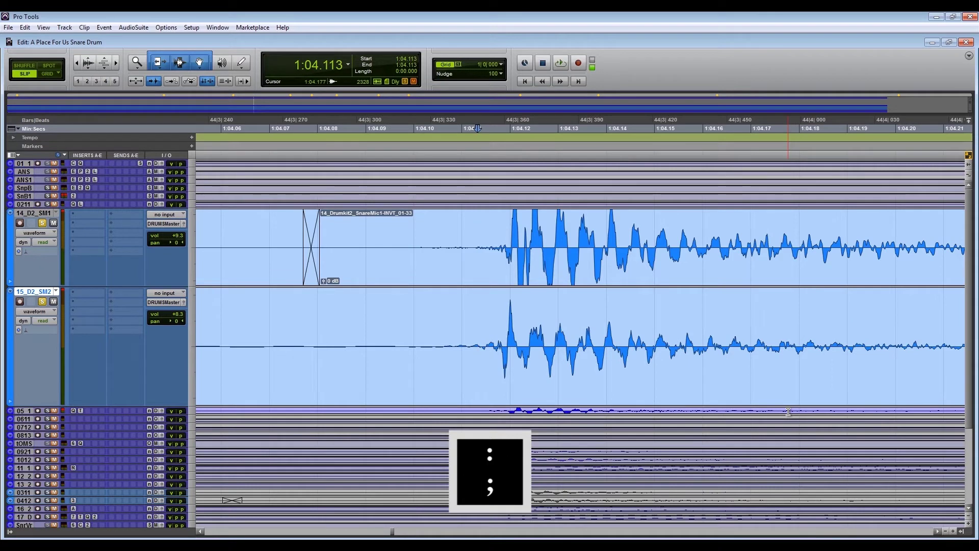
pyautogui.press('b')
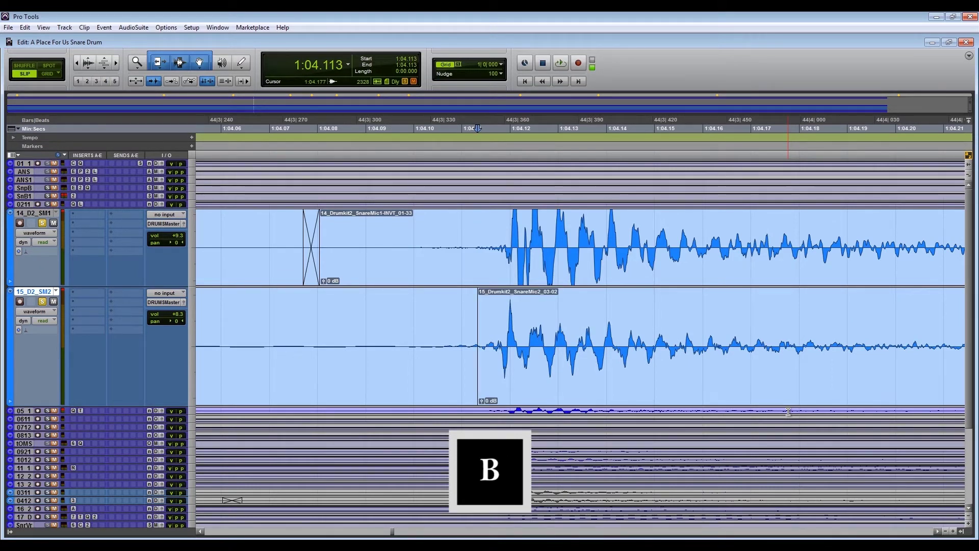
# Step: Extend the selection on 15_D2_SM2 from 1:04.113 to the next transient, then pull its end back to 1:04.401
pyautogui.hotkey('shift', 'Tab')
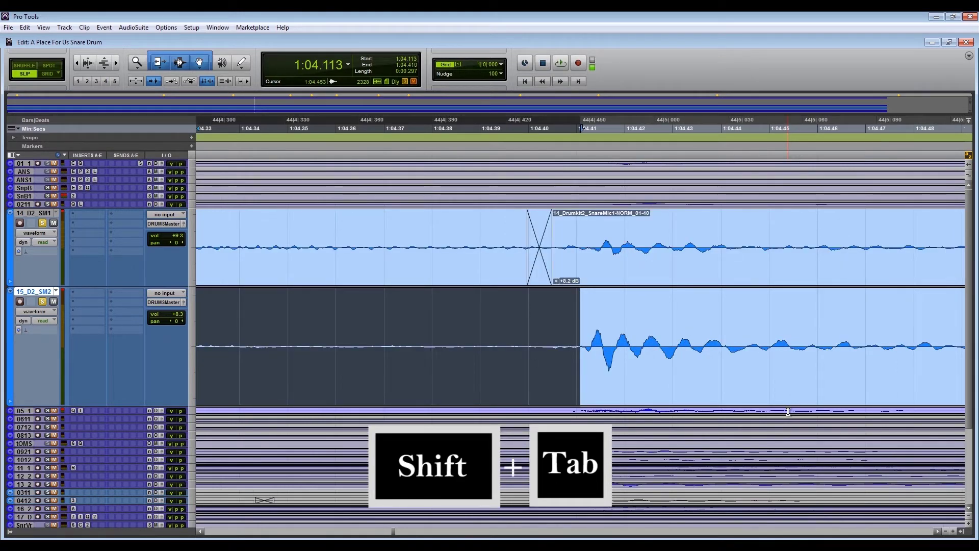
pyautogui.press('r')
pyautogui.press('r')
pyautogui.press('r')
pyautogui.press('r')
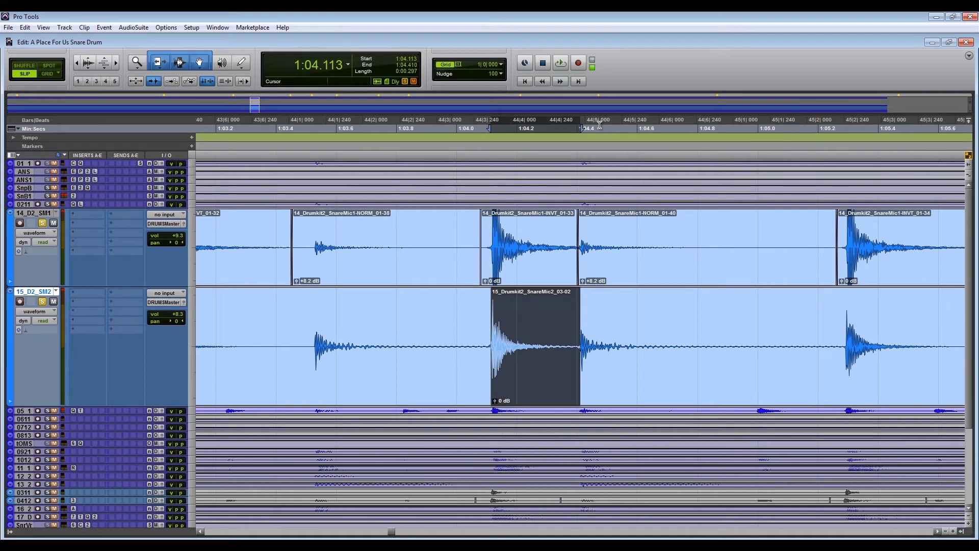
pyautogui.moveTo(583, 127); pyautogui.dragTo(580, 128)
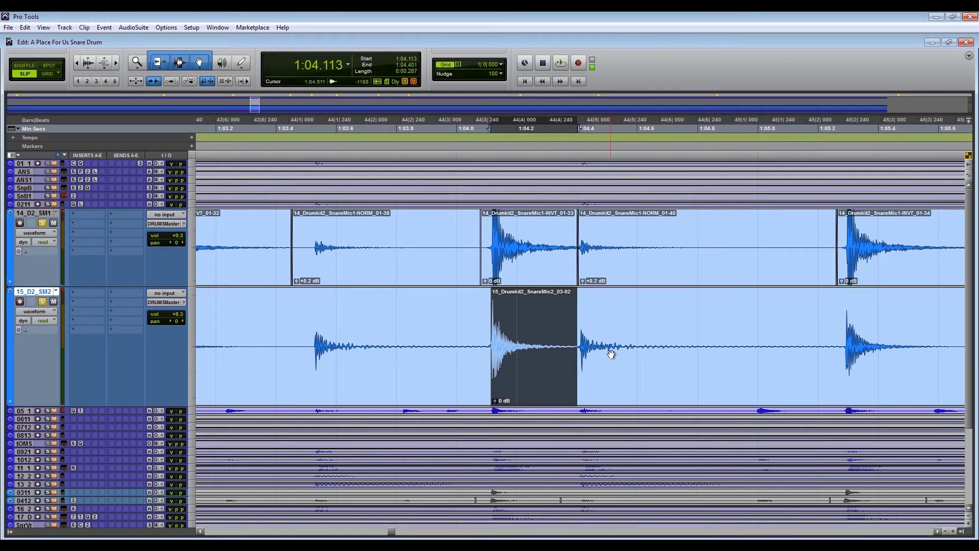
# Step: Separate the selected hit on 15_D2_SM2 between 1:04.113 and 1:04.401 into its own clip and copy it
pyautogui.press('b')
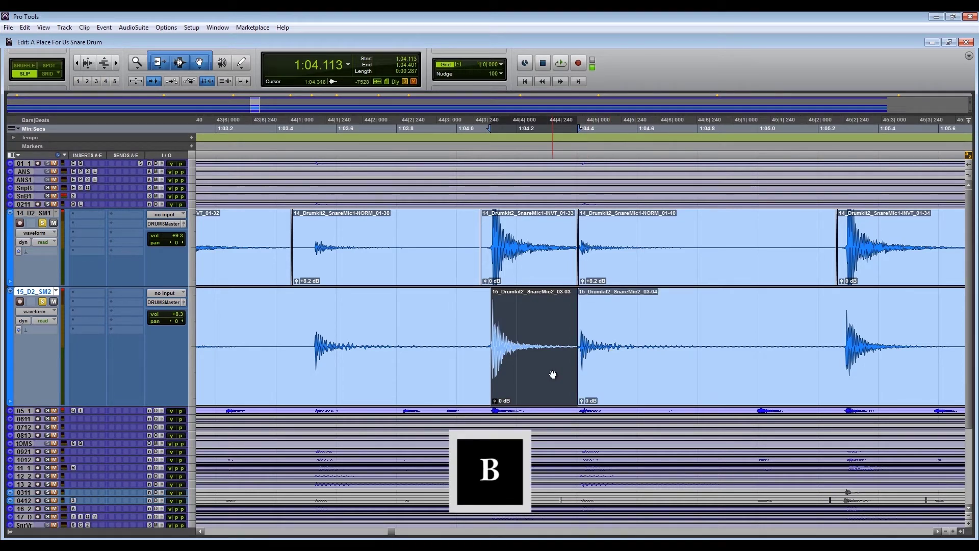
pyautogui.press('c')
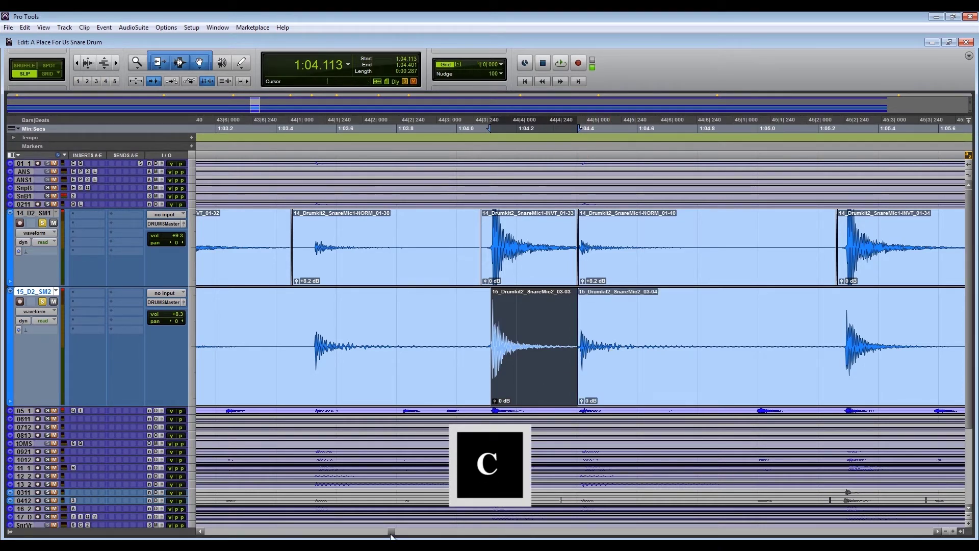
# Step: Paste the copied hit onto 15_D2_SM2 at the loud hit's transient at 0:59.408
pyautogui.press('r')
pyautogui.press('r')
pyautogui.press('r')
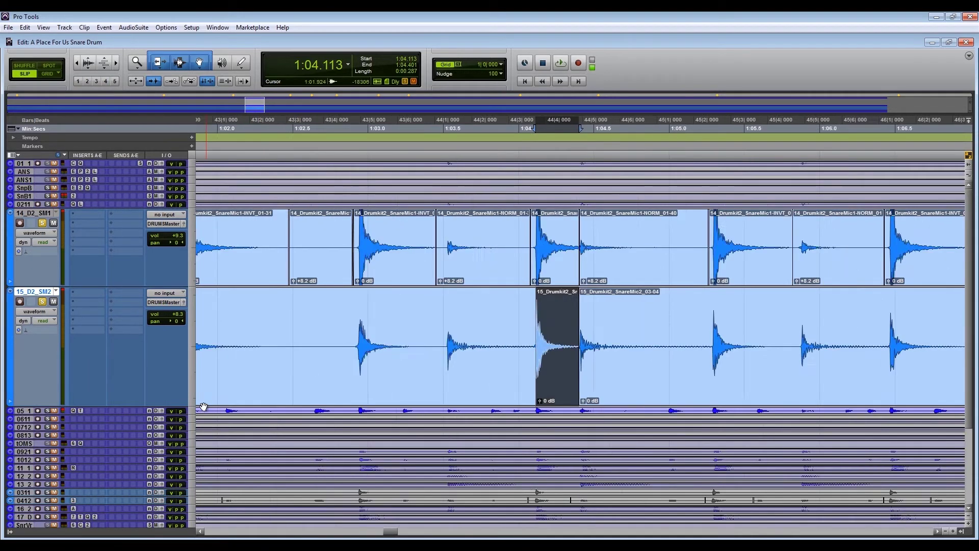
pyautogui.click(378, 247)
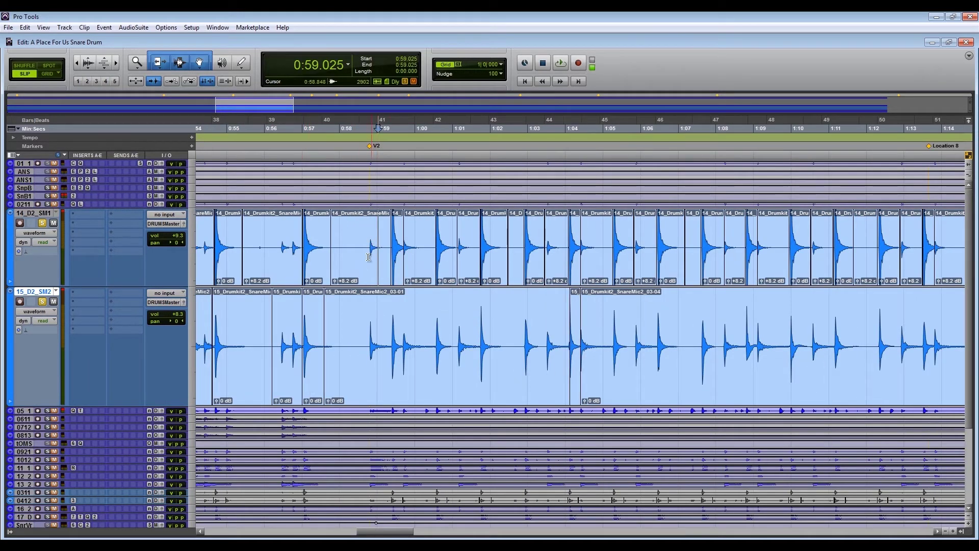
pyautogui.press('t')
pyautogui.press('t')
pyautogui.press('t')
pyautogui.press('t')
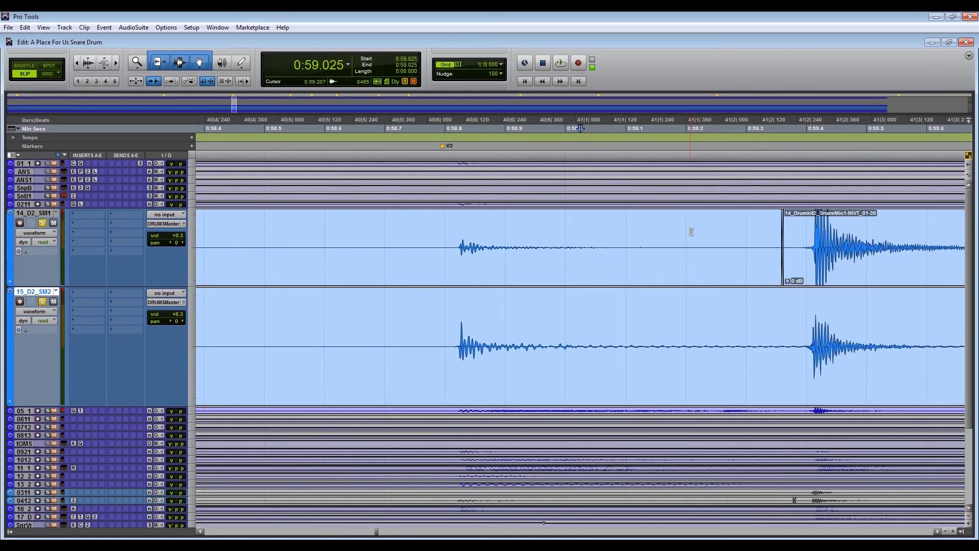
pyautogui.click(783, 306)
pyautogui.press('Tab')
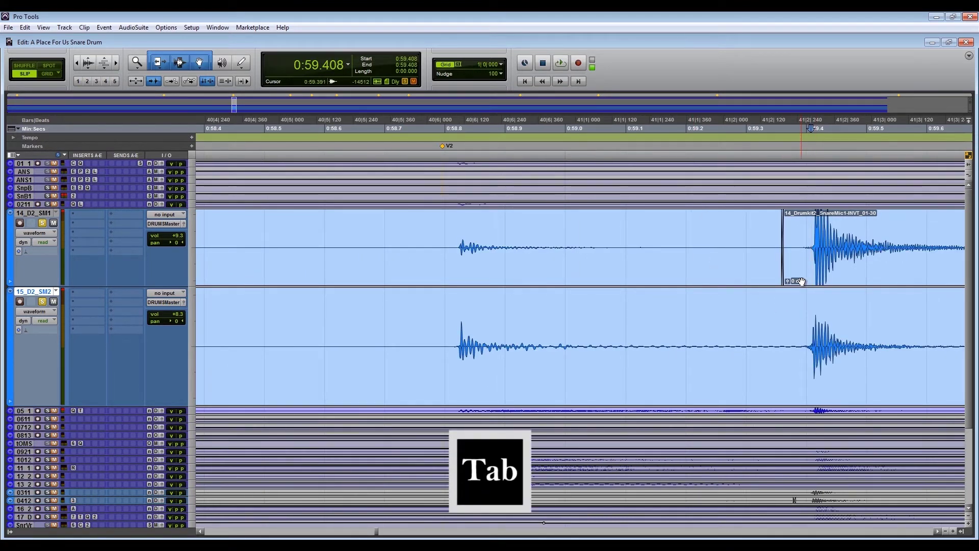
pyautogui.press(';')
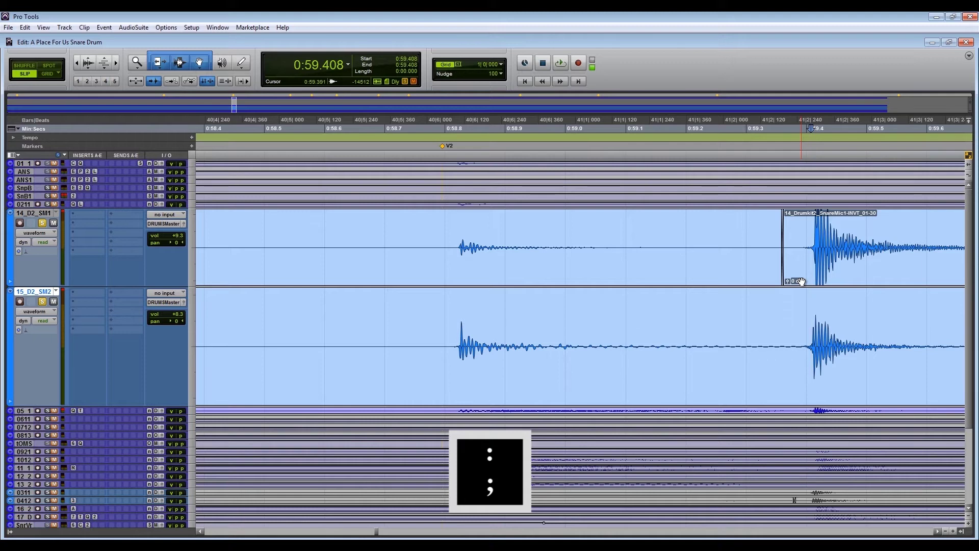
pyautogui.press('v')
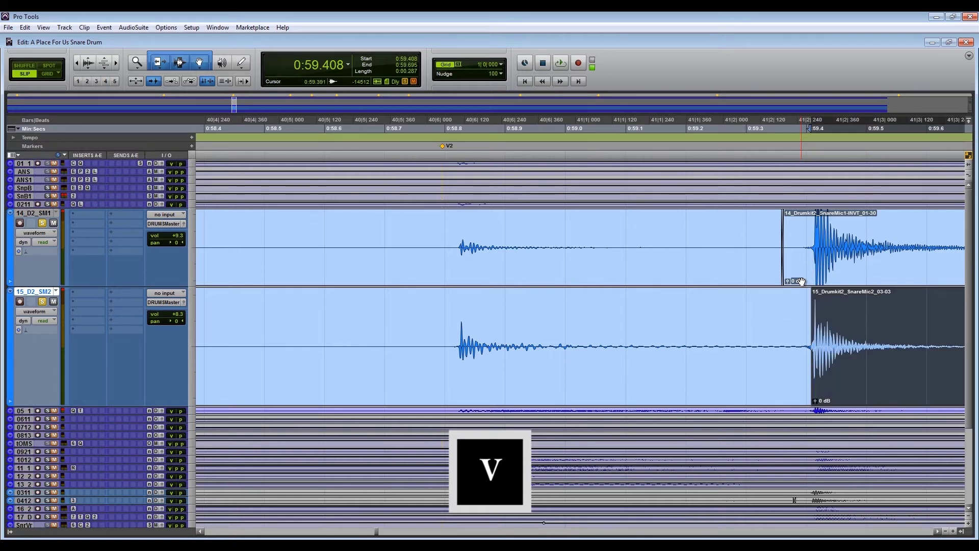
# Step: Examine at sample level how the start of the pasted hit lines up with 14_D2_SM1, and audition the result
pyautogui.press('t')
pyautogui.press('t')
pyautogui.press('t')
pyautogui.press('t')
pyautogui.press('t')
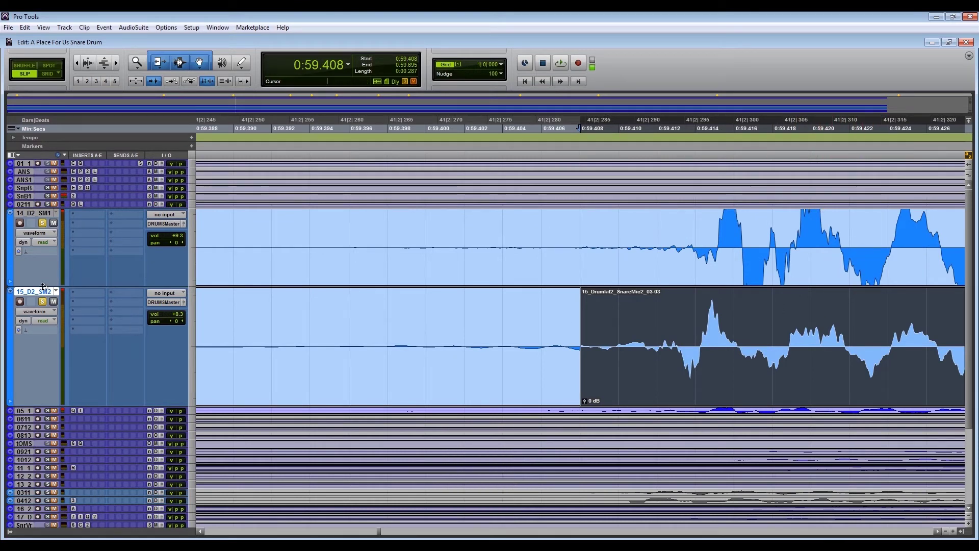
pyautogui.moveTo(43, 287)
pyautogui.mouseDown()
pyautogui.moveTo(60, 201)
pyautogui.moveTo(55, 299)
pyautogui.mouseUp()
pyautogui.press('r')
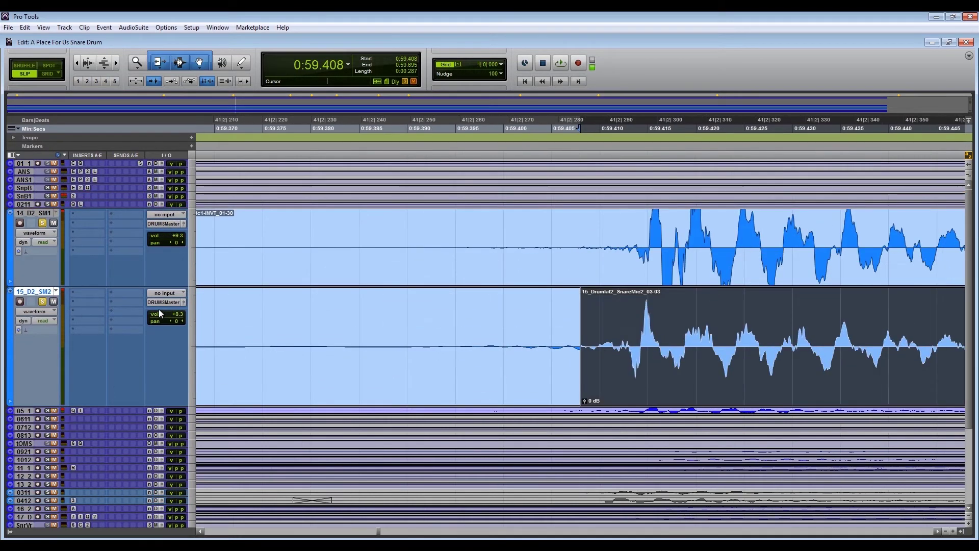
pyautogui.press('r')
pyautogui.press('r')
pyautogui.press('r')
pyautogui.press('r')
pyautogui.press('space')
pyautogui.press('space')
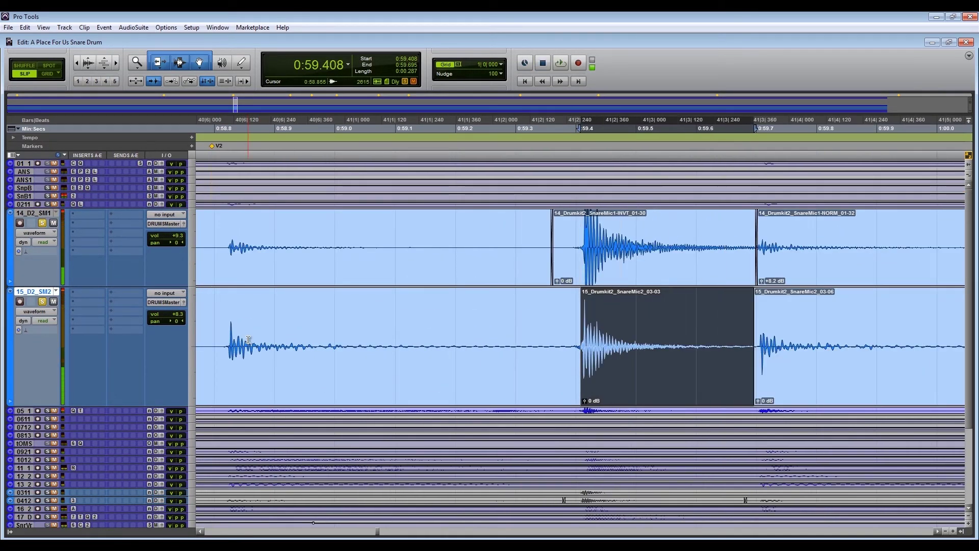
# Step: Paste the copied hit onto 15_D2_SM2 at the next loud hit's transient at 1:00.582
pyautogui.click(615, 321)
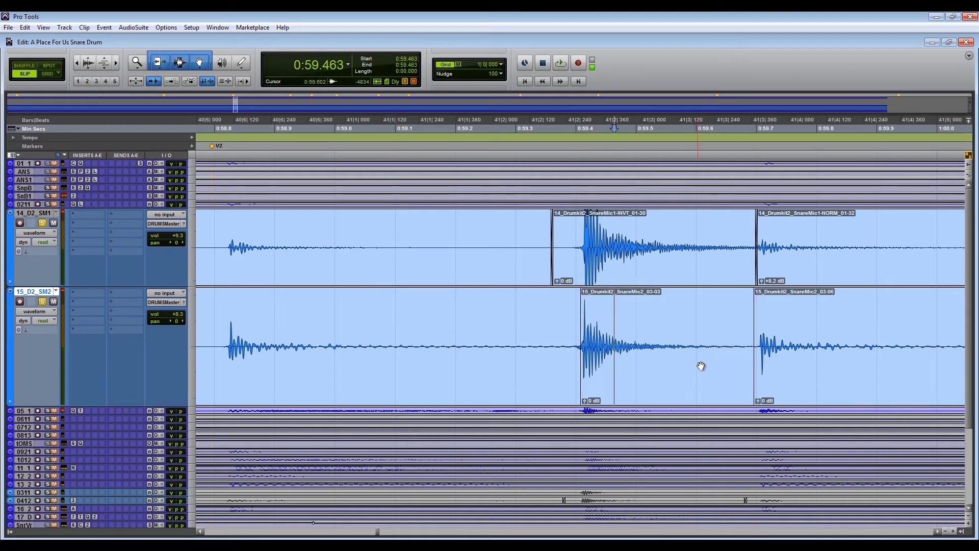
pyautogui.press('Tab')
pyautogui.press('Tab')
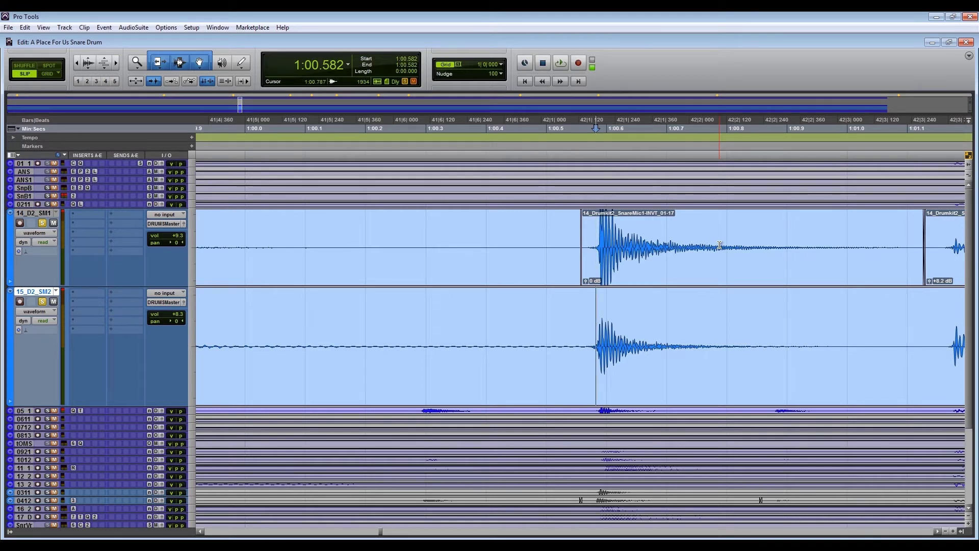
pyautogui.hotkey('ctrl', 'v')
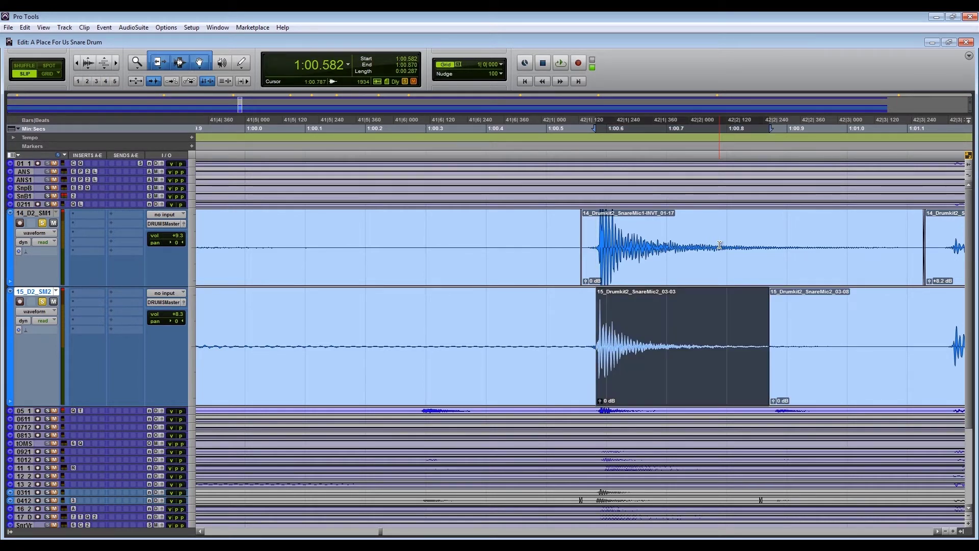
pyautogui.press('p')
pyautogui.hotkey('ctrl', 'v')
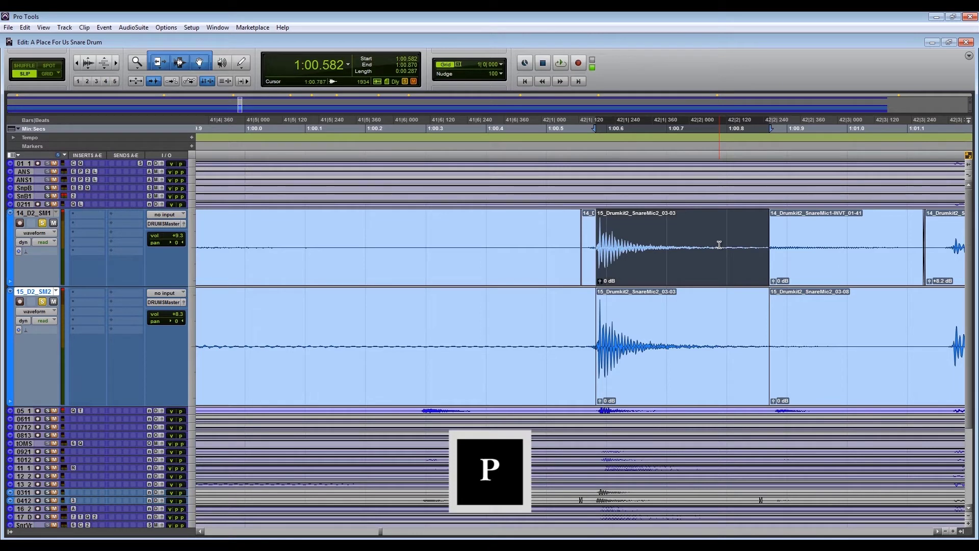
pyautogui.hotkey('ctrl', 'z')
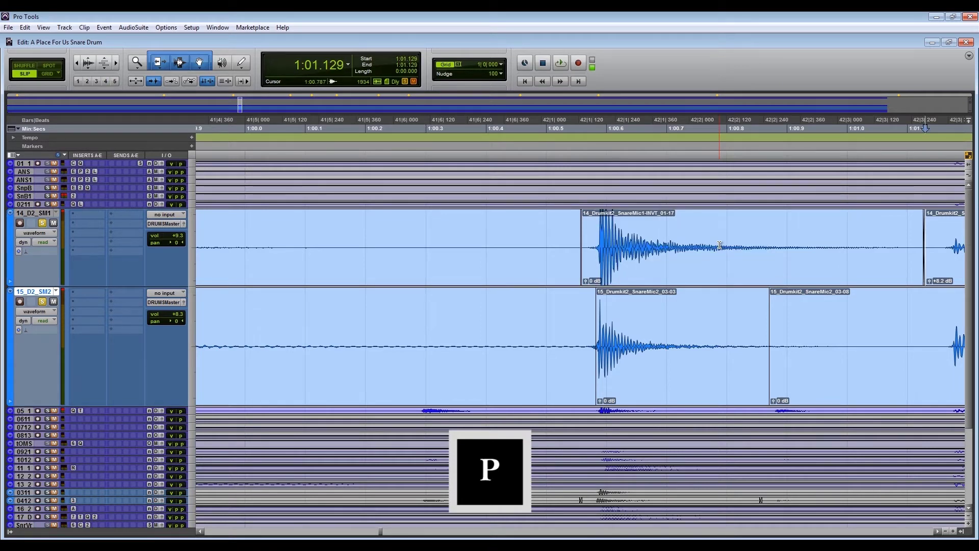
# Step: Find the loud hit's transient at 1:01.762 using 14_D2_SM1 and paste the copied hit there on 15_D2_SM2
pyautogui.press('Tab')
pyautogui.press('Tab')
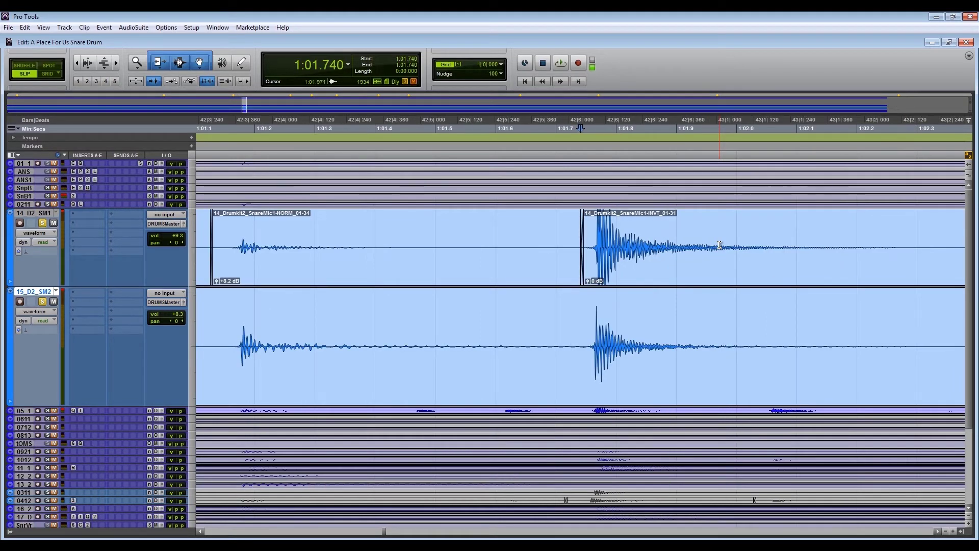
pyautogui.press('Tab')
pyautogui.press(';')
pyautogui.hotkey('shift', 'Tab')
pyautogui.hotkey('ctrl', 'e')
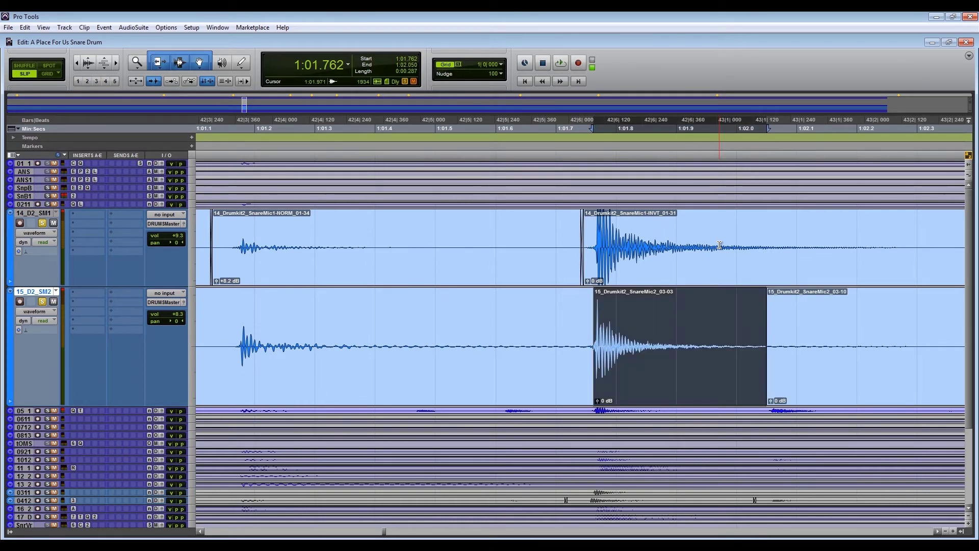
# Step: Advance to the loud hit's transient at 1:02.939 and paste the copied hit over it on 15_D2_SM2
pyautogui.press('p')
pyautogui.press('Tab')
pyautogui.press('Tab')
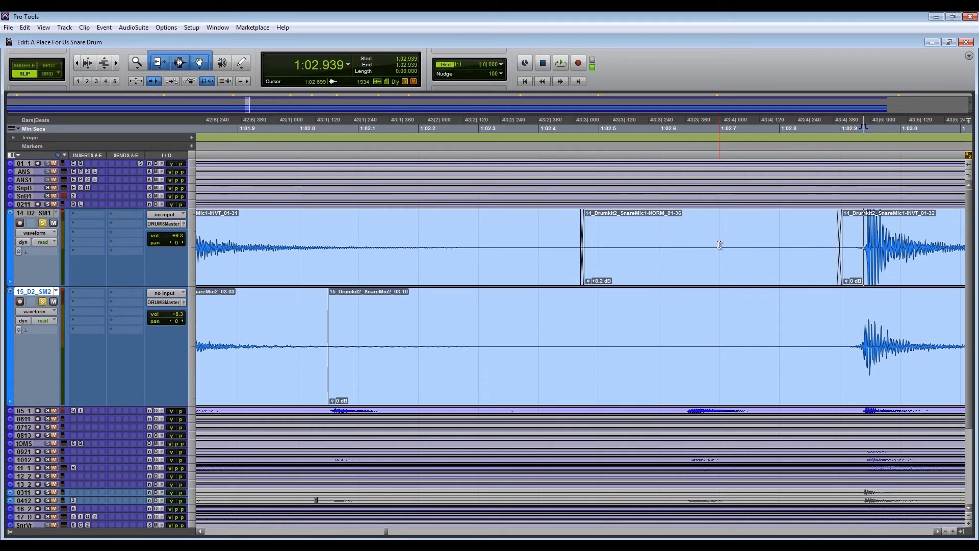
pyautogui.hotkey('ctrl', 'v')
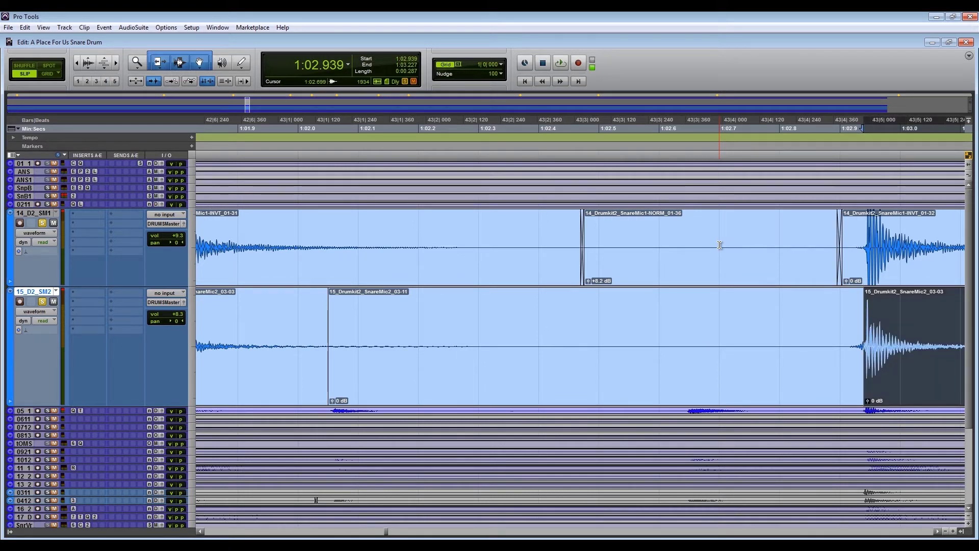
# Step: Skip past the source hit at 1:04.113 and paste the copy onto 15_D2_SM2 at the transient at 1:05.292
pyautogui.press('Tab')
pyautogui.press('Tab')
pyautogui.press('Tab')
pyautogui.press('Tab')
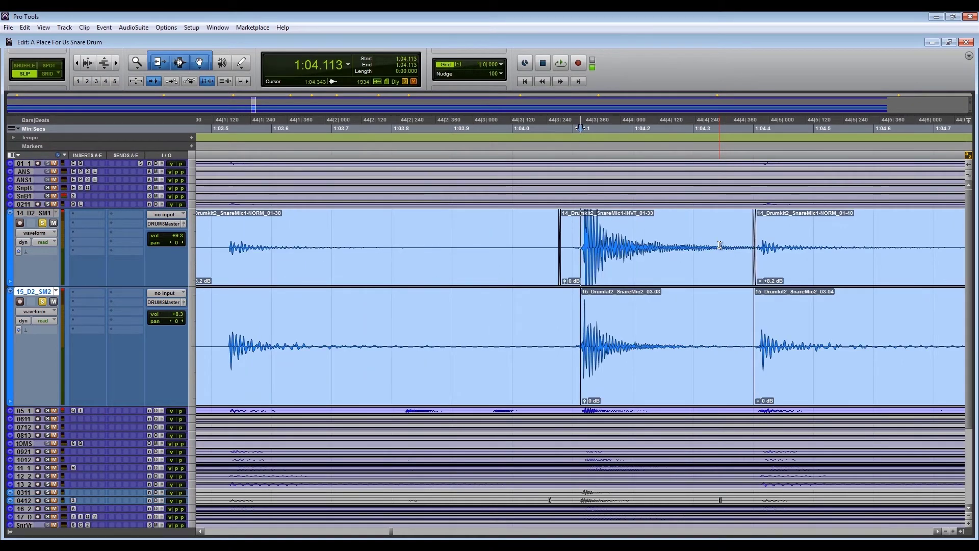
pyautogui.press('Tab')
pyautogui.press('Tab')
pyautogui.press('Tab')
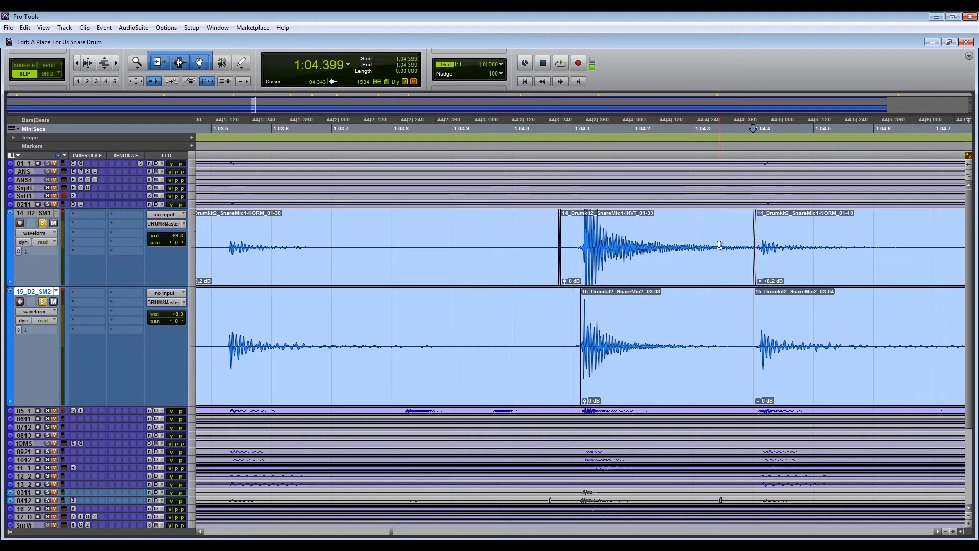
pyautogui.press('Tab')
pyautogui.press('Tab')
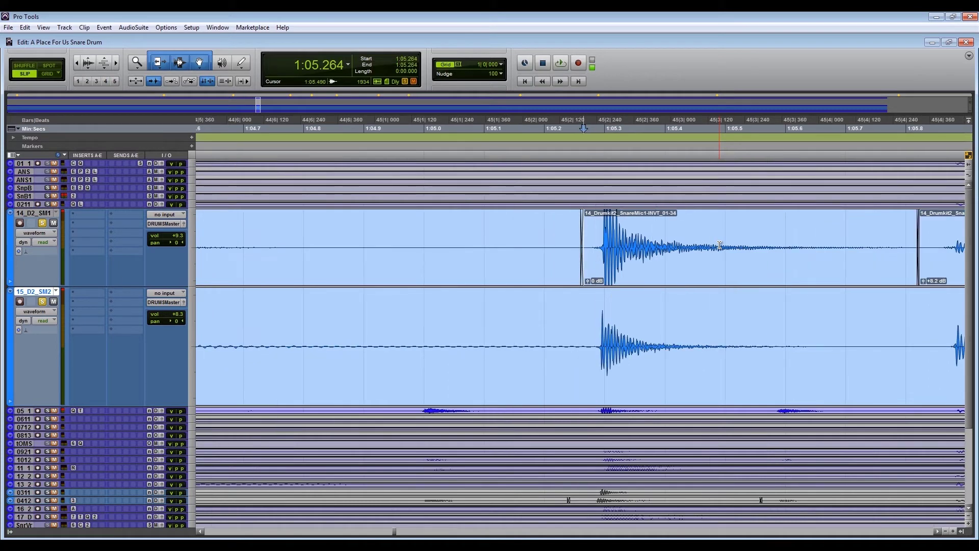
pyautogui.press(';')
pyautogui.press('v')
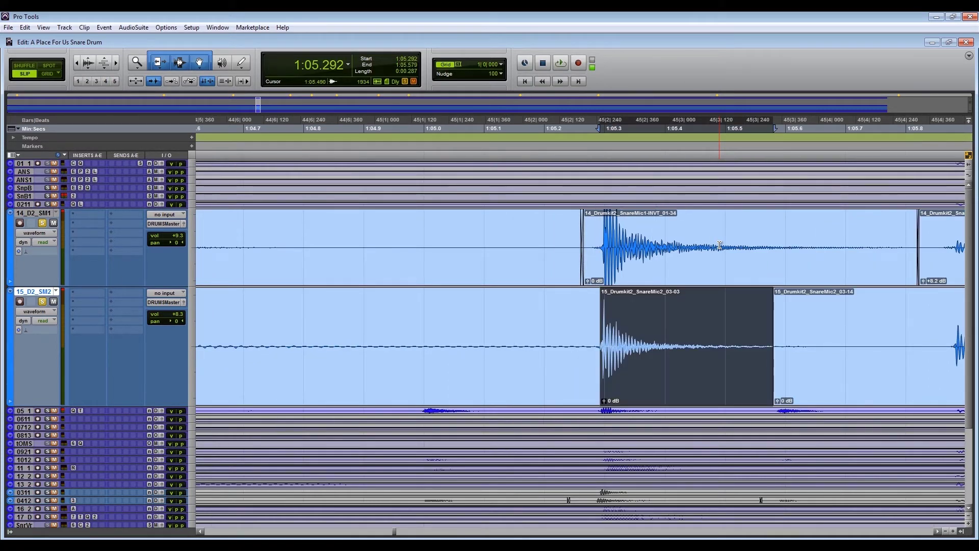
# Step: Locate the next loud hit on 14_D2_SM1 and paste the copied hit onto 15_D2_SM2 at 1:06.466
pyautogui.press('p')
pyautogui.press('Tab')
pyautogui.press('Tab')
pyautogui.press('Tab')
pyautogui.press('Tab')
pyautogui.press('Tab')
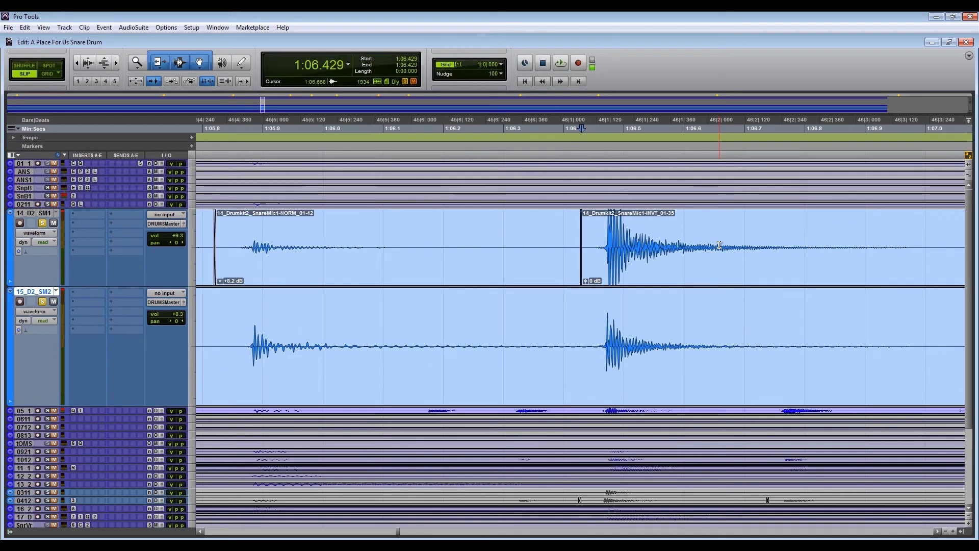
pyautogui.press('Tab')
pyautogui.press(';')
pyautogui.press('v')
# Step: Paste the copied hit onto 15_D2_SM2 at the next two loud transients, at about 1:07.64 and at 1:08.815
pyautogui.press('p')
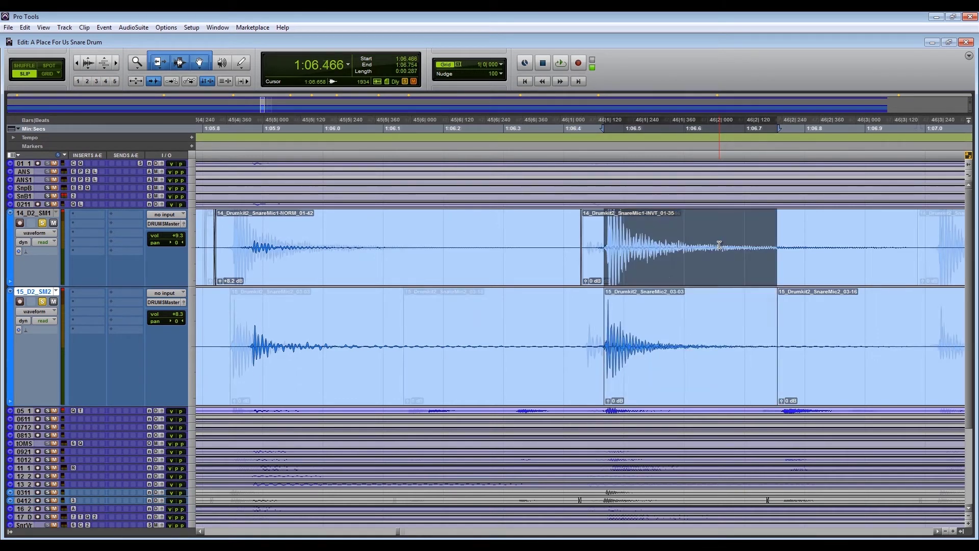
pyautogui.press('Tab')
pyautogui.press('Tab')
pyautogui.press('Tab')
pyautogui.press('Tab')
pyautogui.press(';')
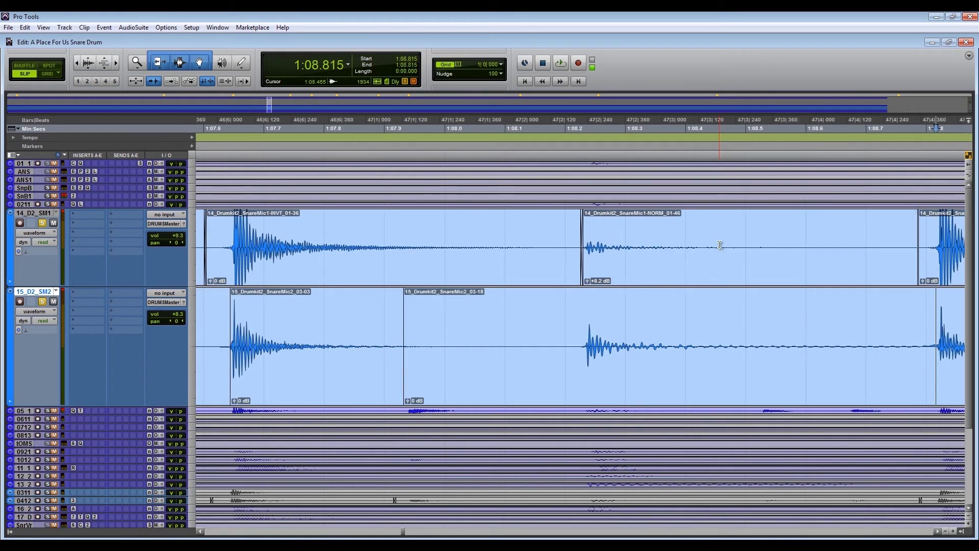
pyautogui.press('v')
# Step: Go back to the hit pasted on 15_D2_SM2 at 1:08.815 and check its placement against 14_D2_SM1
pyautogui.press('p')
pyautogui.press('Tab')
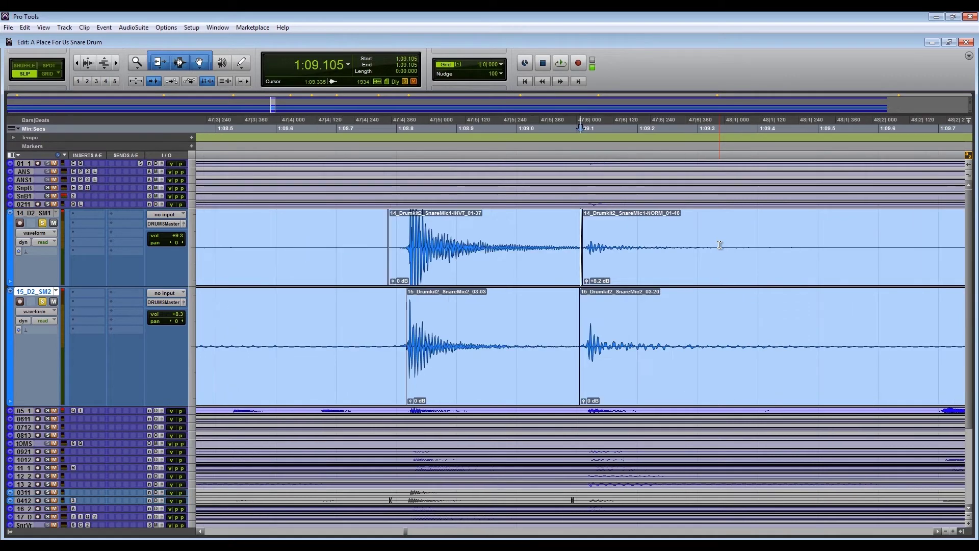
pyautogui.press('Tab')
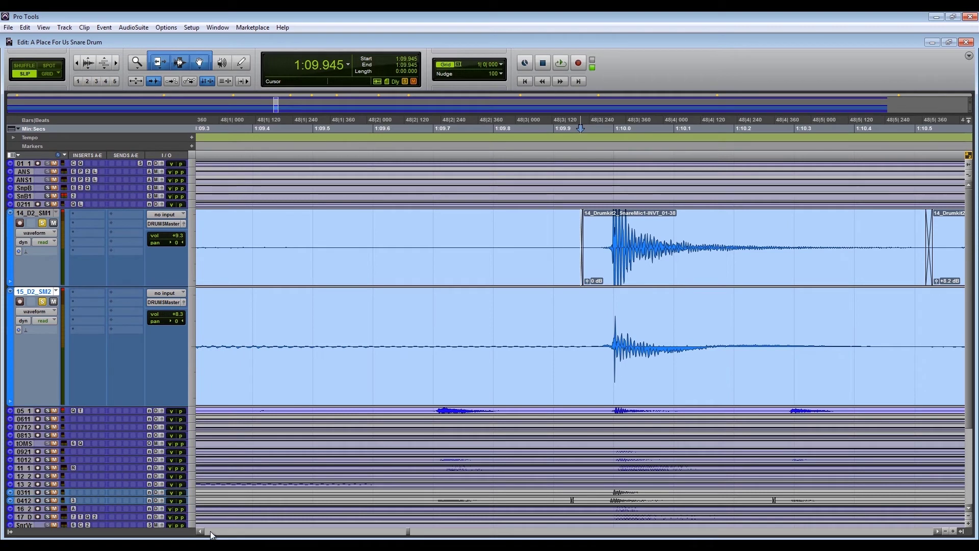
pyautogui.click(204, 531)
pyautogui.click(203, 531)
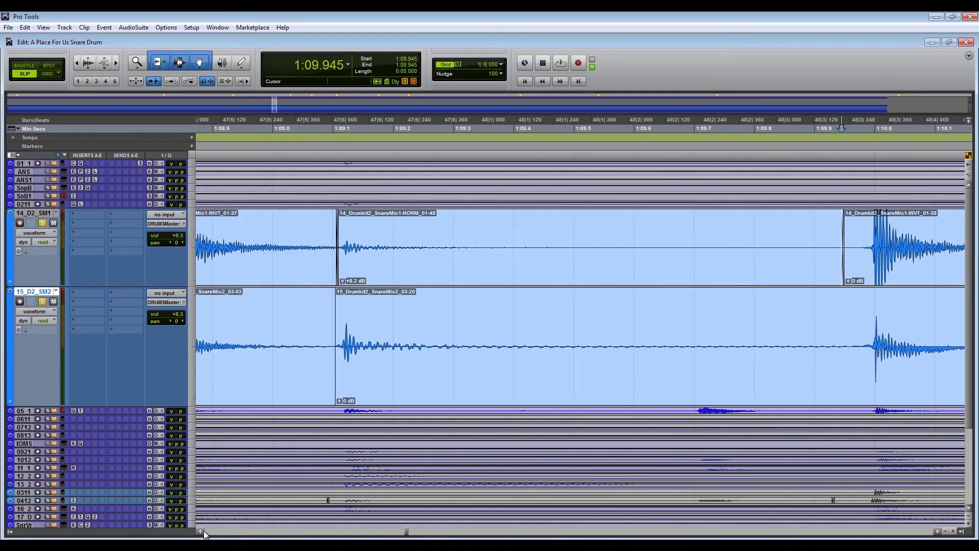
pyautogui.click(403, 234)
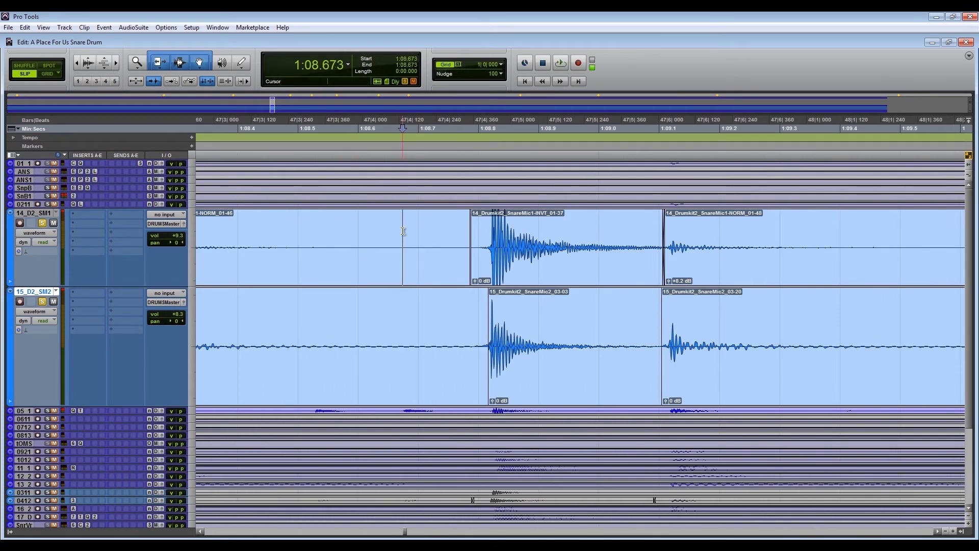
pyautogui.press('Tab')
pyautogui.press('Tab')
pyautogui.press('Tab')
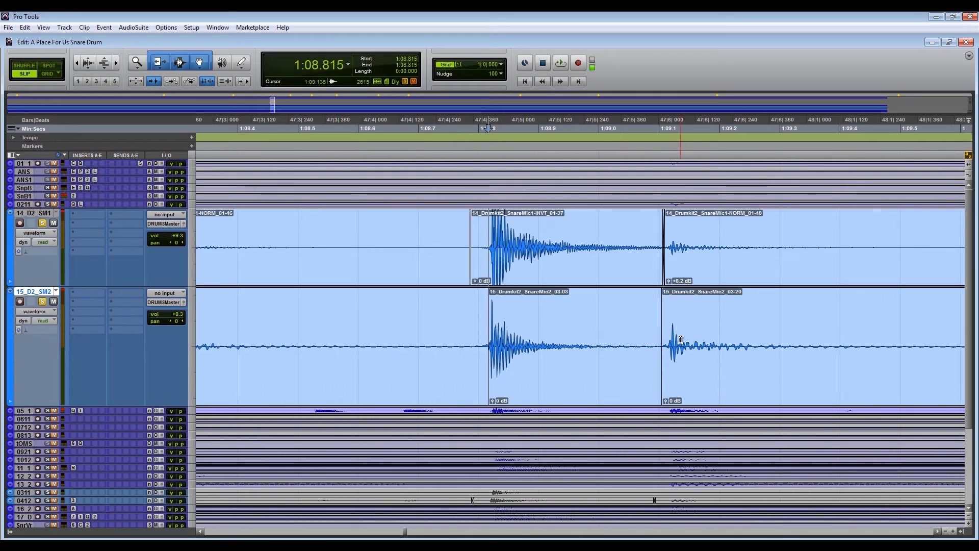
# Step: Advance to the loud hit's transient at 1:09.992 and paste the copied hit there on 15_D2_SM2
pyautogui.hotkey('shift', 'Tab')
pyautogui.press('Tab')
pyautogui.press('Tab')
pyautogui.press('Tab')
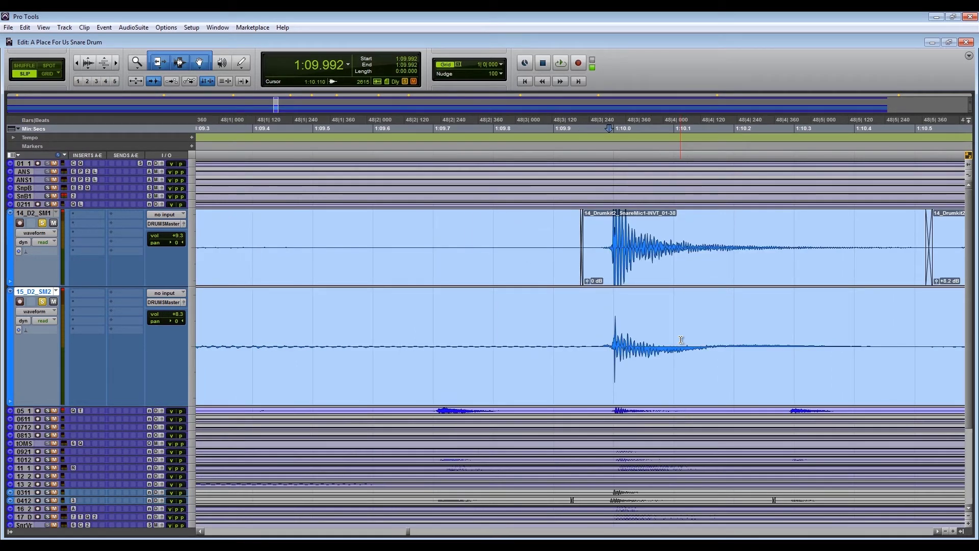
pyautogui.hotkey('shift', 'Tab')
pyautogui.hotkey('ctrl', 'e')
# Step: Advance to the next loud hit's transient at 1:11.168 and paste the copied hit there on 15_D2_SM2
pyautogui.press('Tab')
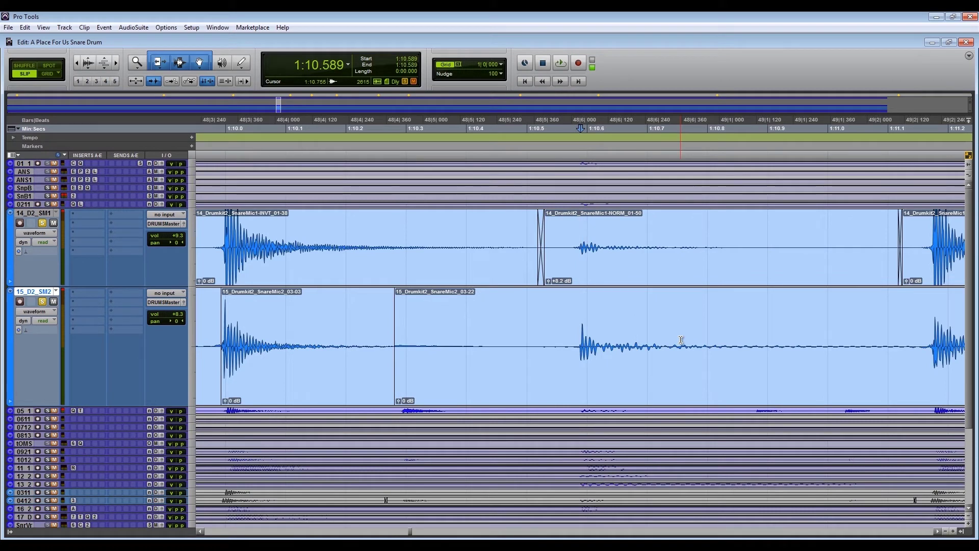
pyautogui.press('Tab')
pyautogui.press('Tab')
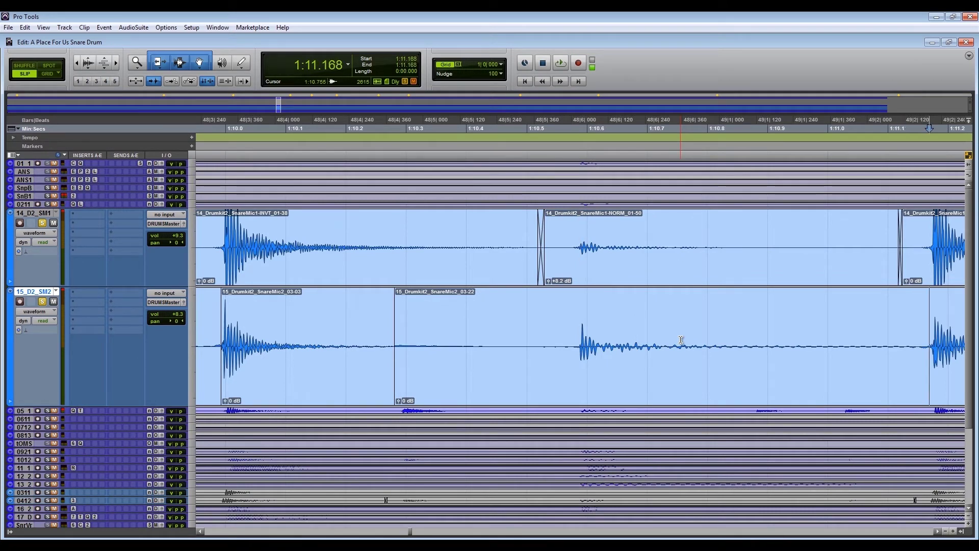
pyautogui.press('Tab')
# Step: Advance to the loud transient at 1:12.350 and paste the copied hit there on 15_D2_SM2
pyautogui.press('Tab')
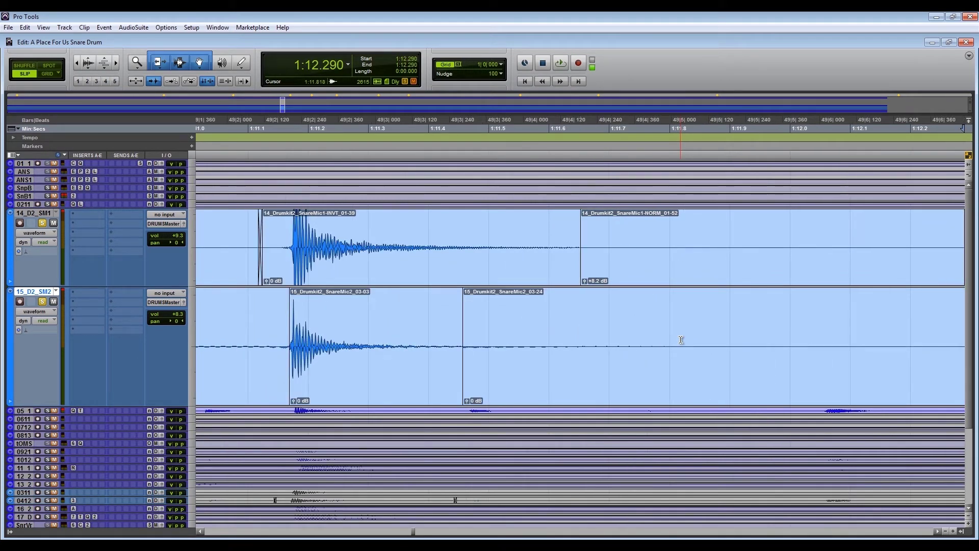
pyautogui.press('Tab')
pyautogui.press('Tab')
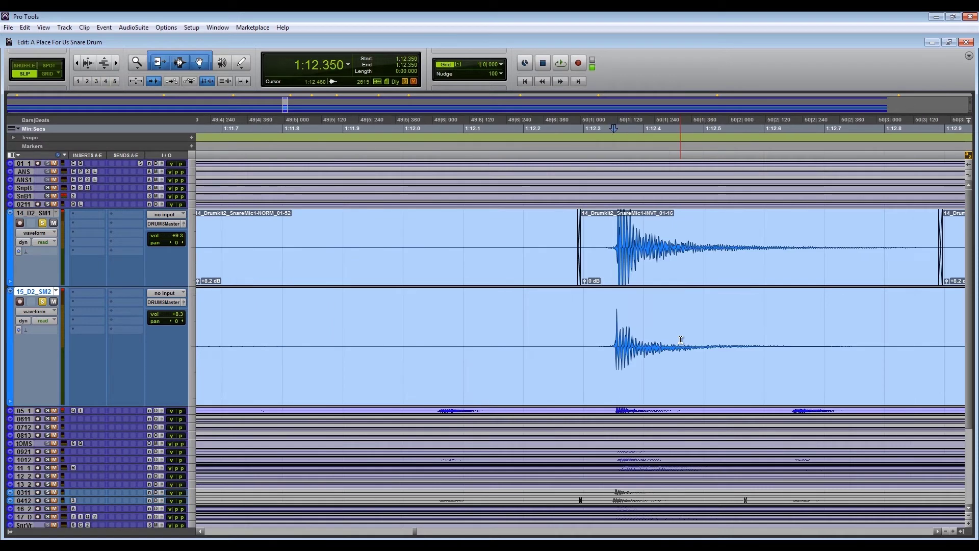
pyautogui.hotkey('shift', 'Tab')
pyautogui.hotkey('ctrl', 'e')
# Step: Advance past the quiet hit to the loud transient at 1:13.521 and paste the copied hit on 15_D2_SM2
pyautogui.press('Tab')
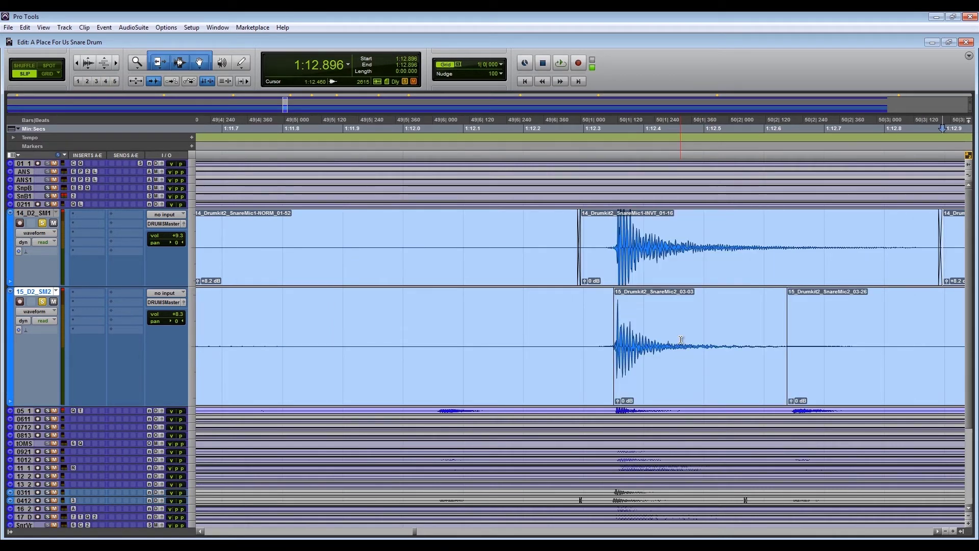
pyautogui.press('Tab')
pyautogui.press('Tab')
pyautogui.press('Tab')
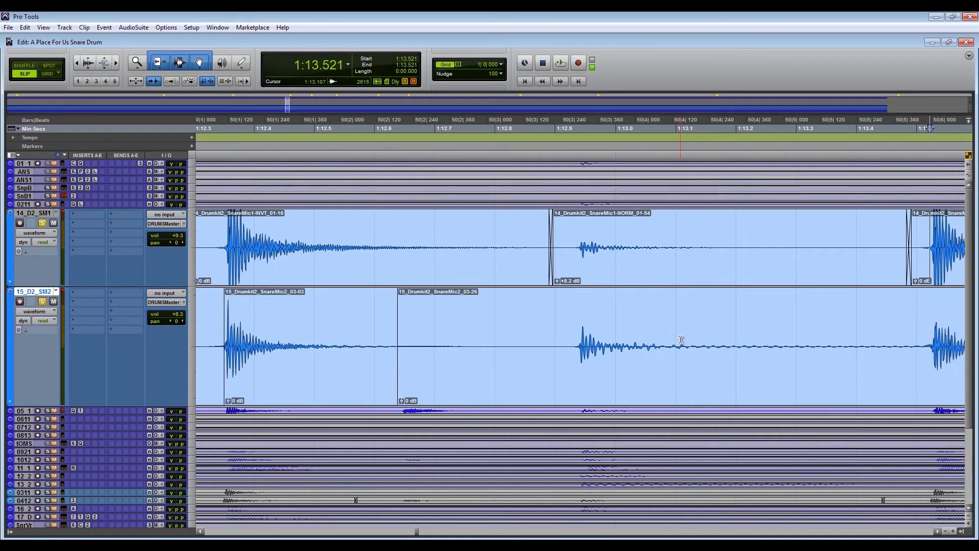
pyautogui.press('Tab')
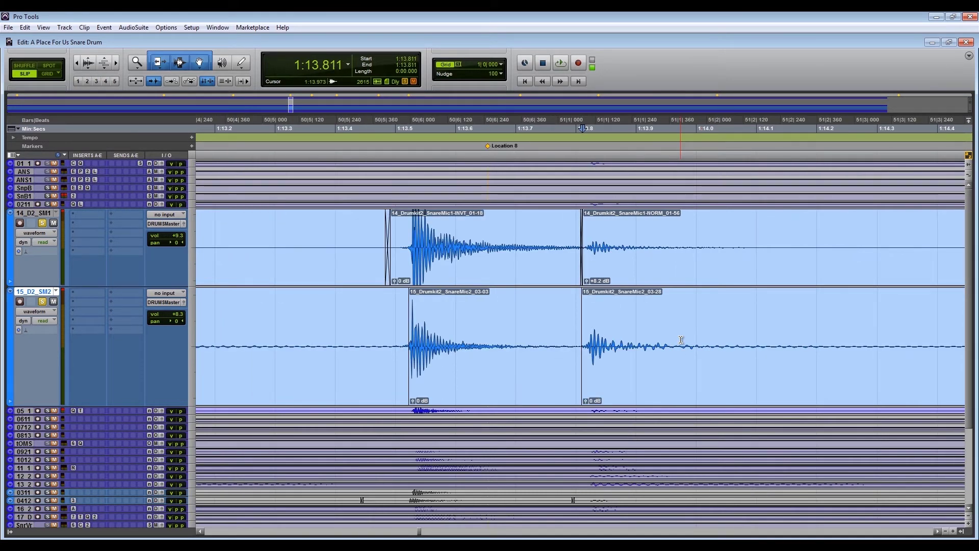
# Step: Locate the next loud hit on 14_D2_SM1 and paste the copied hit onto 15_D2_SM2 at 1:14.703
pyautogui.click(337, 243)
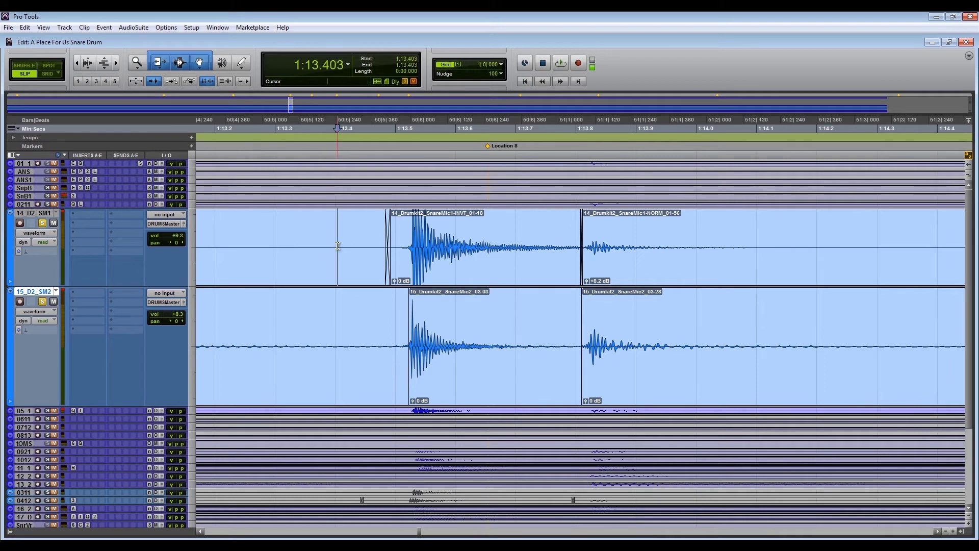
pyautogui.press('r')
pyautogui.press('r')
pyautogui.press('r')
pyautogui.press('r')
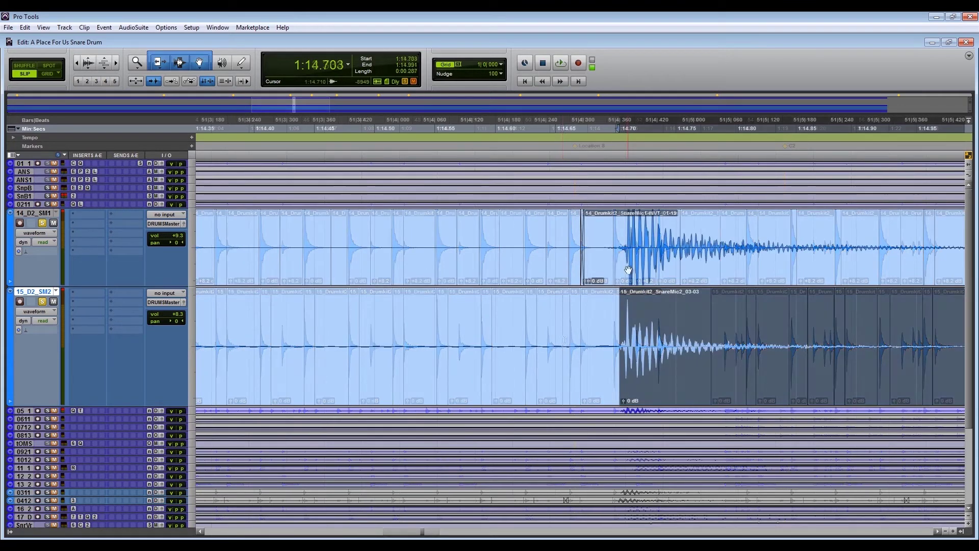
# Step: Advance to the loud transient at 1:15.877 and paste the copied hit there on 15_D2_SM2
pyautogui.press('Tab')
pyautogui.press('Tab')
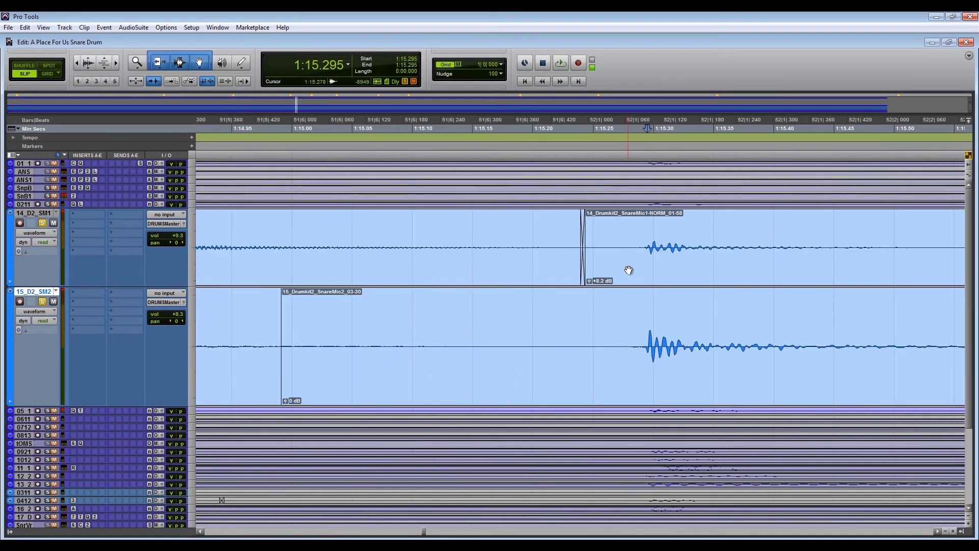
pyautogui.press('Tab')
pyautogui.press('Tab')
pyautogui.press('Tab')
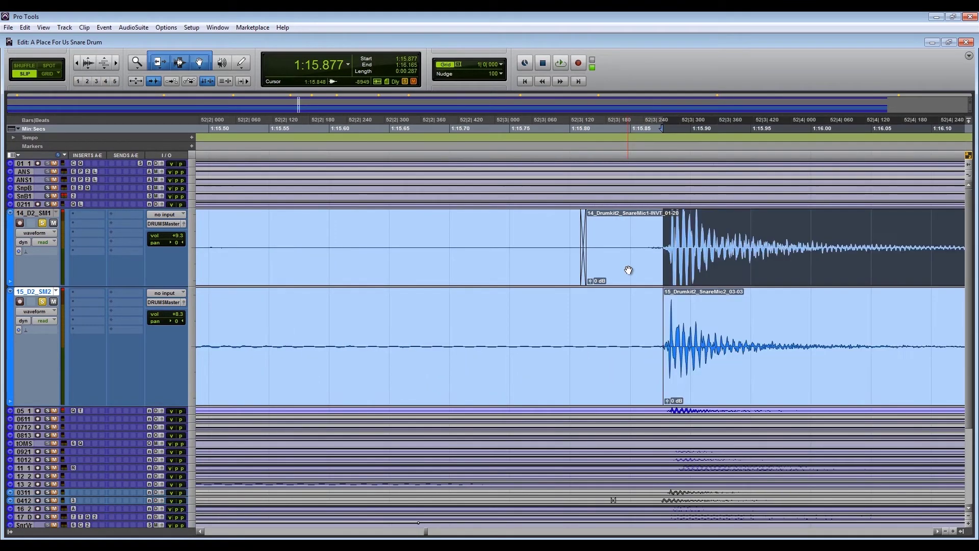
# Step: Step through the following transients up to 1:18.089 and review the edited snare tracks across the whole song
pyautogui.press('Tab')
pyautogui.press('Tab')
pyautogui.press('Tab')
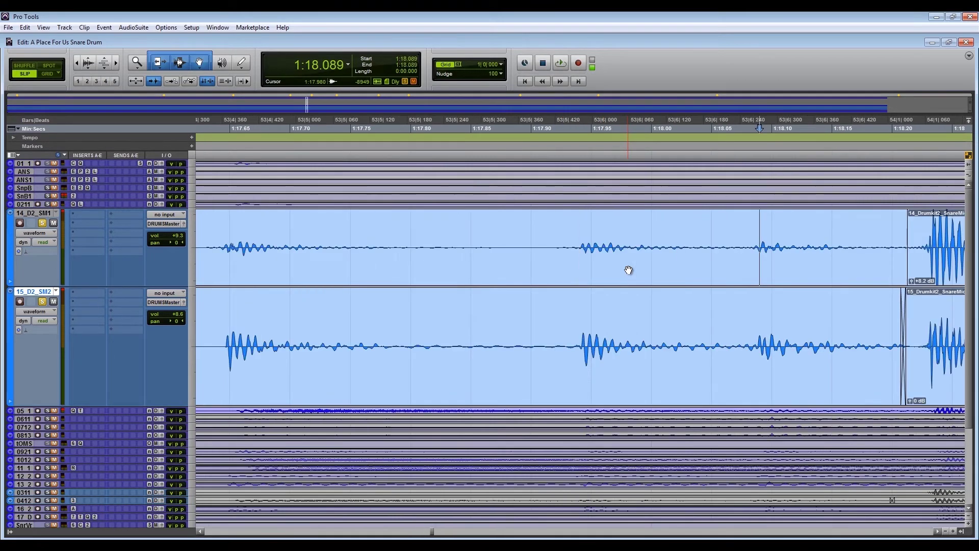
pyautogui.hotkey('ctrl', '[')
pyautogui.hotkey('ctrl', '[')
pyautogui.hotkey('ctrl', '[')
pyautogui.hotkey('ctrl', '[')
pyautogui.hotkey('ctrl', '[')
pyautogui.hotkey('ctrl', '[')
pyautogui.hotkey('ctrl', '[')
pyautogui.hotkey('ctrl', '[')
pyautogui.hotkey('ctrl', '[')
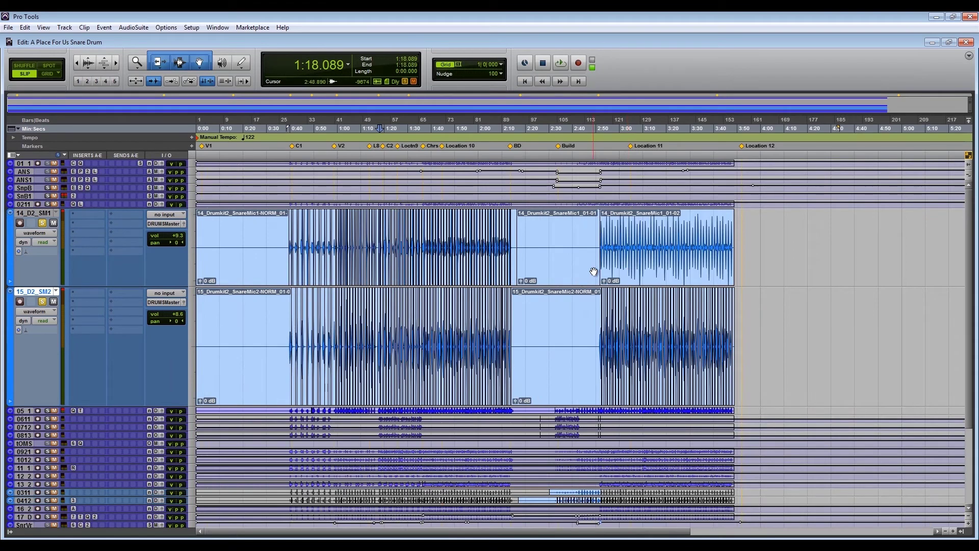
# Step: Return to the V2 marker and place the cursor on 15_D2_SM2 just ahead of it, at 0:58.733
pyautogui.click(336, 148)
pyautogui.hotkey('ctrl', ']')
pyautogui.hotkey('ctrl', ']')
pyautogui.hotkey('ctrl', ']')
pyautogui.hotkey('ctrl', ']')
pyautogui.hotkey('ctrl', ']')
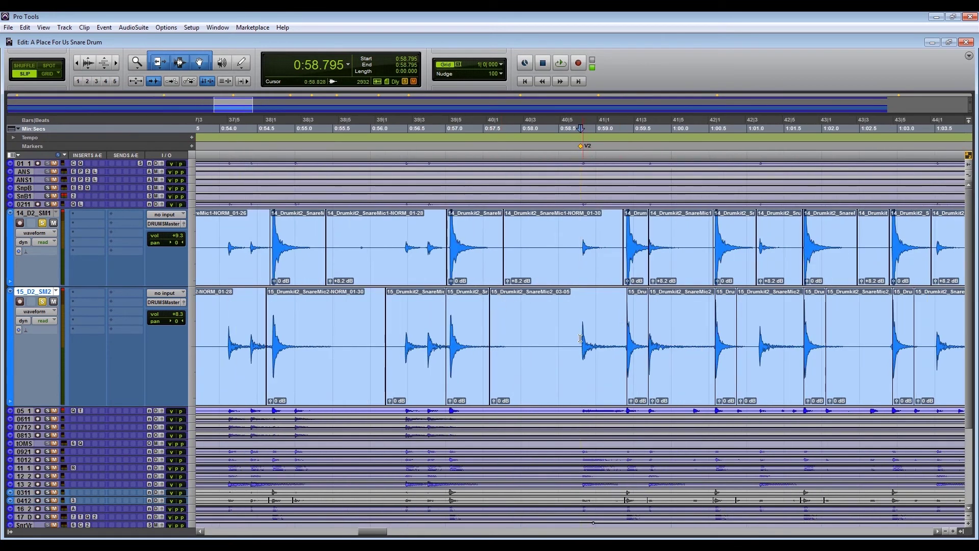
pyautogui.click(576, 338)
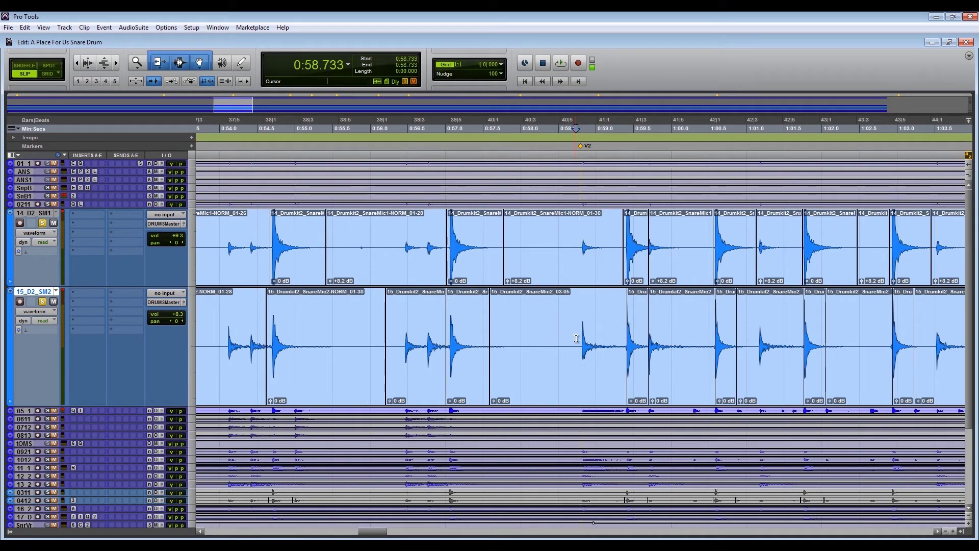
# Step: Turn off Tab to Transients and advance to the start of the pasted hit on 15_D2_SM2 at 0:59.408
pyautogui.click(159, 83)
pyautogui.press('t')
pyautogui.press('t')
pyautogui.press('t')
pyautogui.press('t')
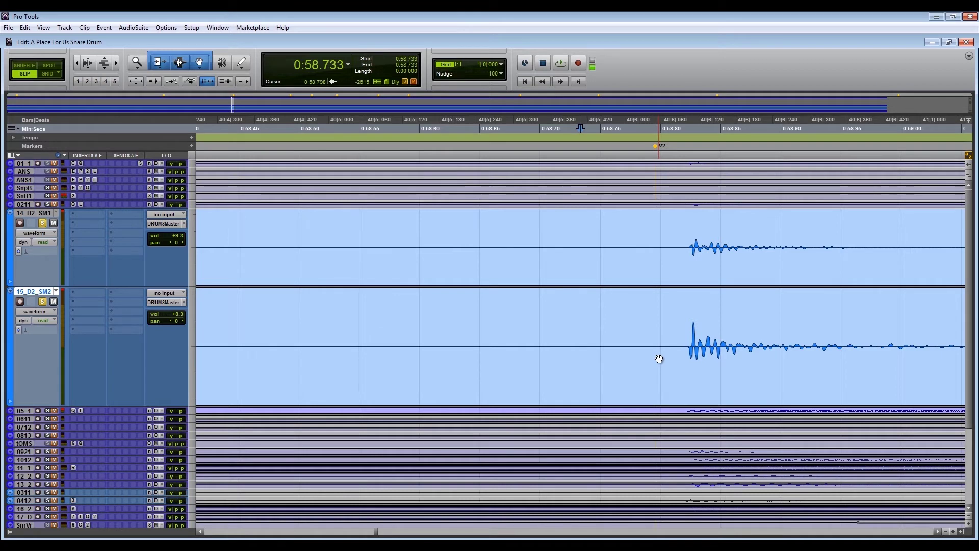
pyautogui.press('Tab')
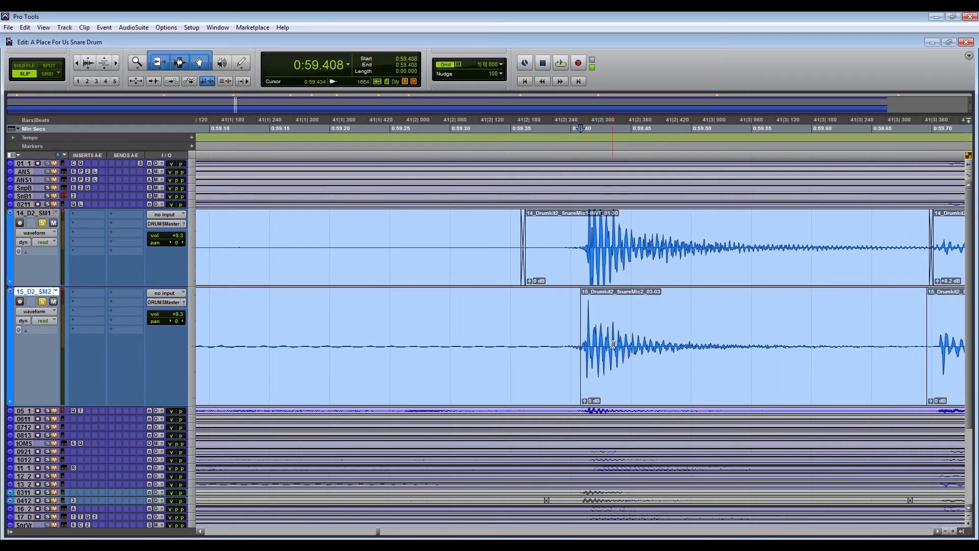
# Step: Extend the start of the pasted hit on 15_D2_SM2 back to 0:59.393 and crossfade it with the preceding clip
pyautogui.press('t')
pyautogui.press('t')
pyautogui.moveTo(584, 345); pyautogui.dragTo(516, 350)
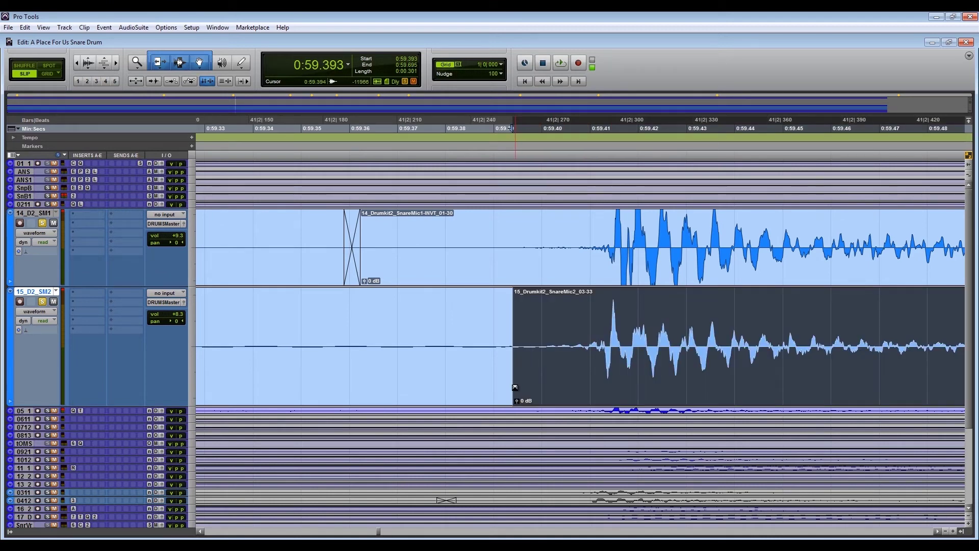
pyautogui.moveTo(514, 390); pyautogui.dragTo(516, 390)
pyautogui.press('Tab')
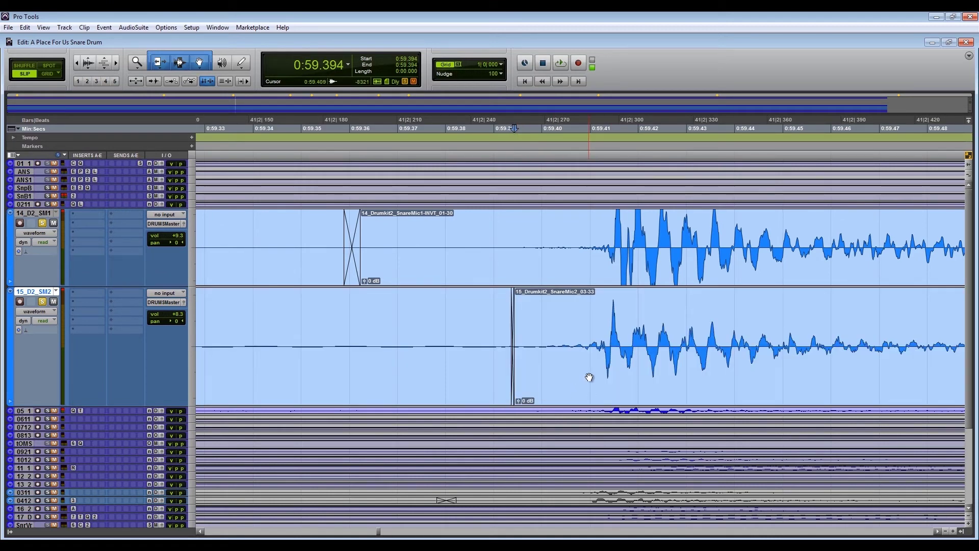
# Step: Move the junction at the end of this pasted hit later, to 0:59.704, and crossfade it with the following clip
pyautogui.press('Tab')
pyautogui.moveTo(577, 342); pyautogui.dragTo(623, 341)
pyautogui.click(623, 393)
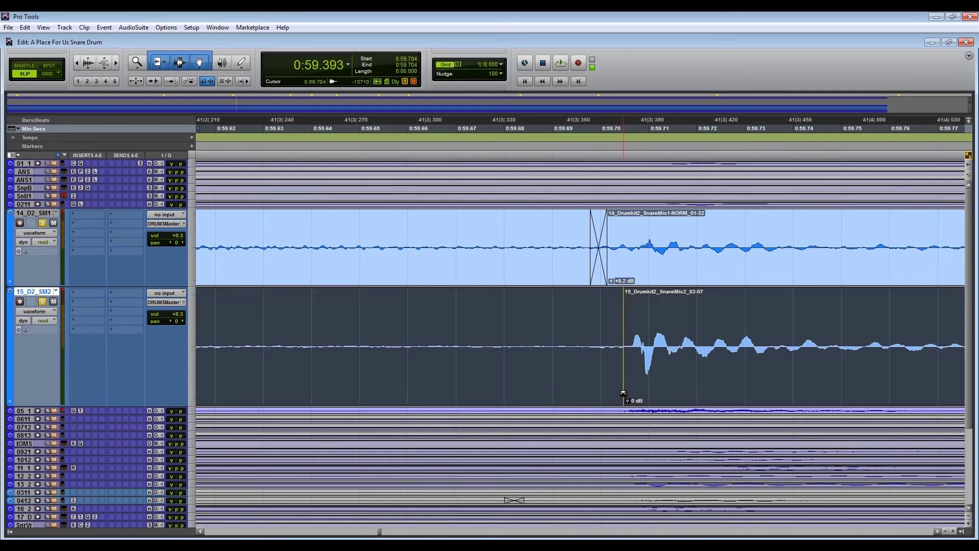
pyautogui.click(624, 391)
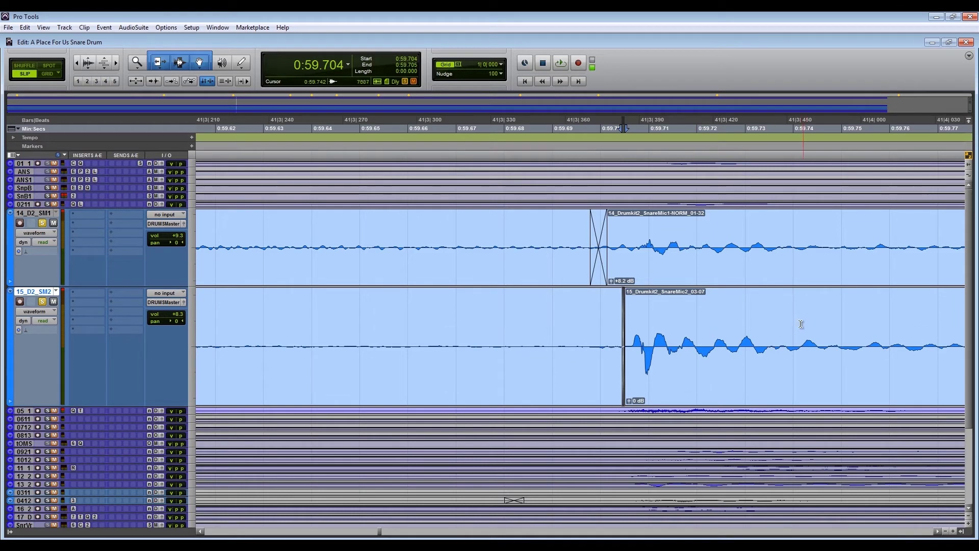
# Step: Extend and crossfade the start of the next pasted hit on 15_D2_SM2, and move its end junction at 1:00.870 earlier
pyautogui.press('Tab')
pyautogui.moveTo(582, 347); pyautogui.dragTo(540, 349)
pyautogui.moveTo(541, 390); pyautogui.dragTo(544, 391)
pyautogui.press('Tab')
pyautogui.press('Tab')
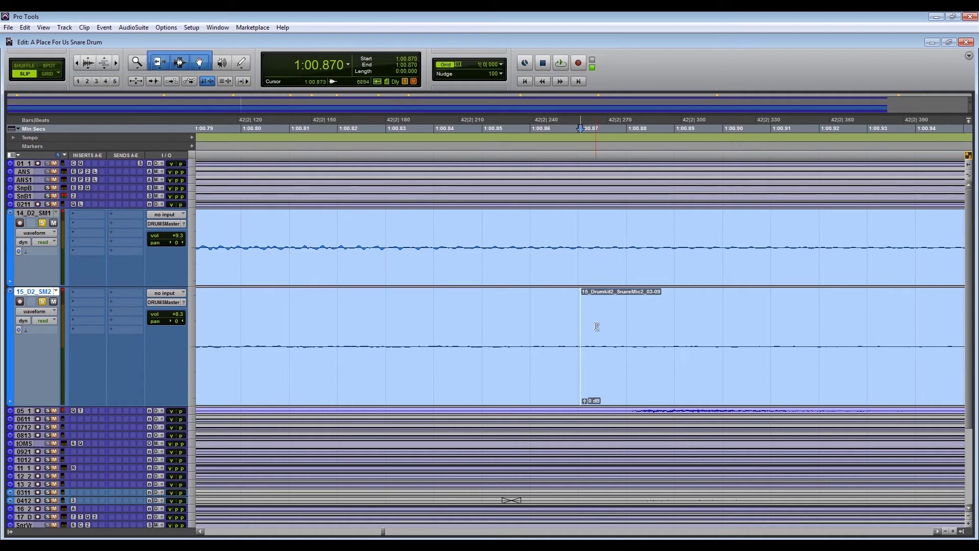
pyautogui.moveTo(578, 348); pyautogui.dragTo(339, 382)
# Step: Extend the start of the pasted hit at 1:01.762 earlier and crossfade its end near 1:02.050
pyautogui.press('Tab')
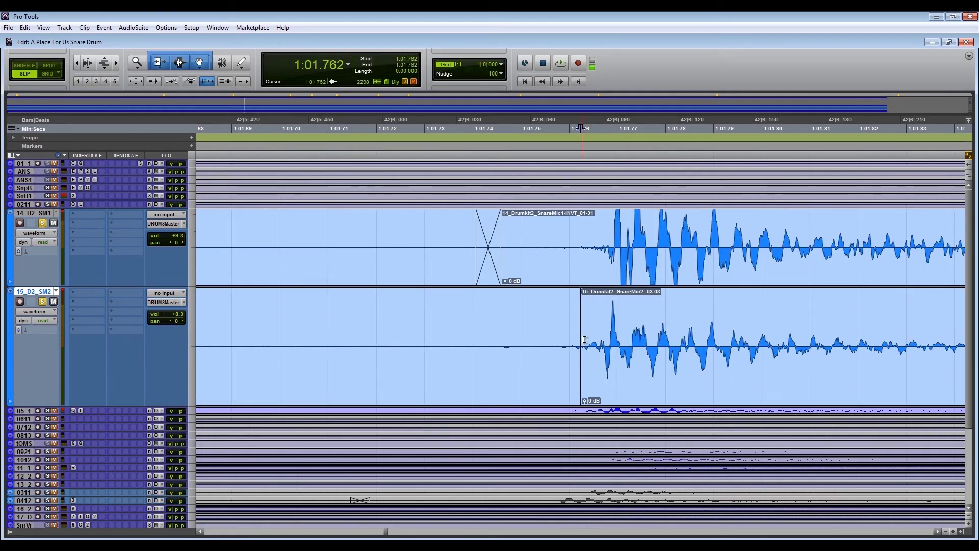
pyautogui.moveTo(585, 339); pyautogui.dragTo(464, 357)
pyautogui.press('Tab')
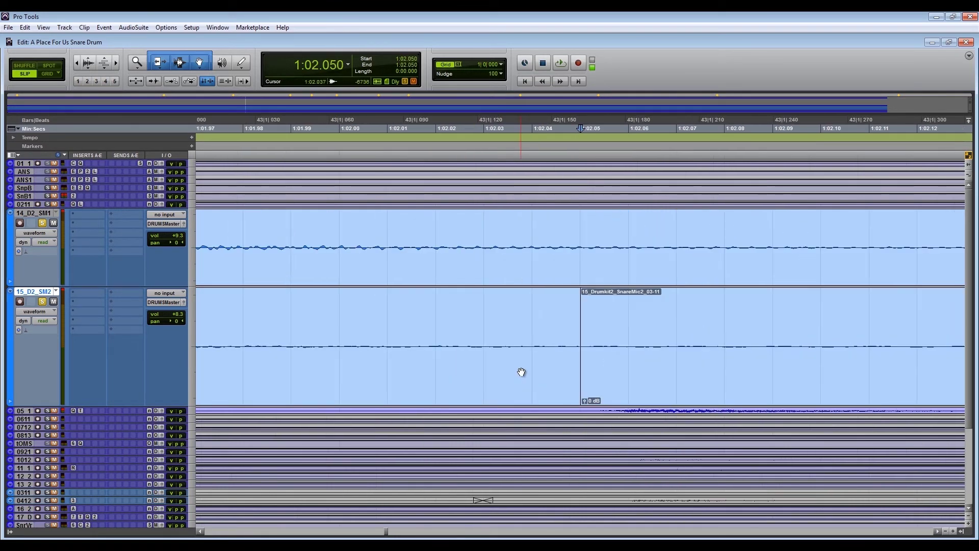
pyautogui.press('Tab')
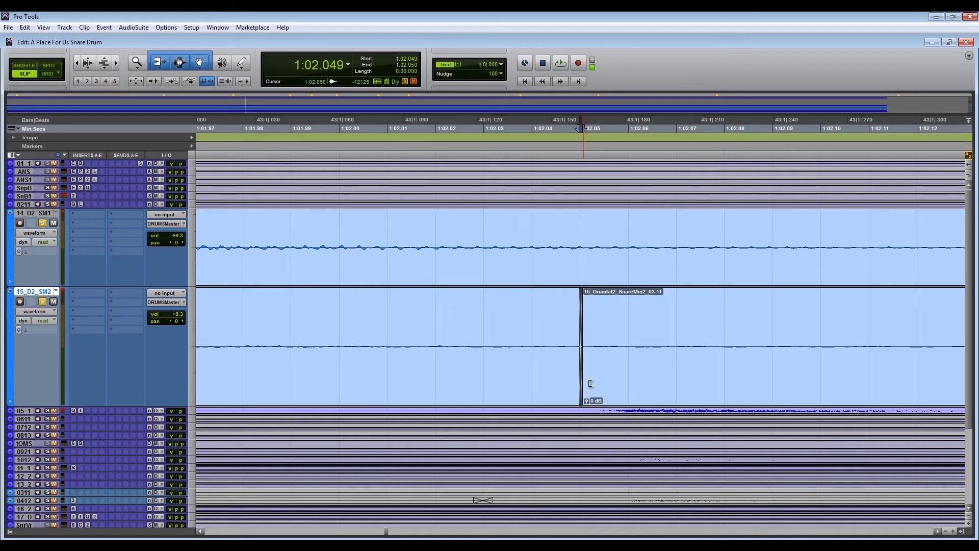
# Step: Extend the starts of the next two pasted hits on 15_D2_SM2 and crossfade their ends, at about 1:03.227 and 1:04.393
pyautogui.moveTo(585, 340); pyautogui.dragTo(474, 399)
pyautogui.press('Tab')
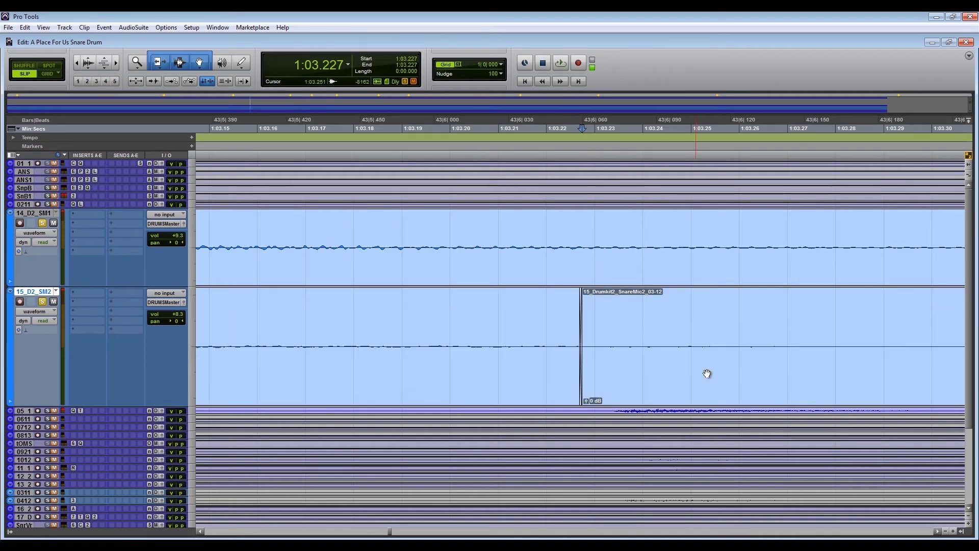
pyautogui.press('Tab')
pyautogui.moveTo(586, 349)
pyautogui.mouseDown()
pyautogui.moveTo(475, 352)
pyautogui.moveTo(517, 360)
pyautogui.moveTo(521, 390)
pyautogui.mouseUp()
pyautogui.press('Tab')
pyautogui.press('Tab')
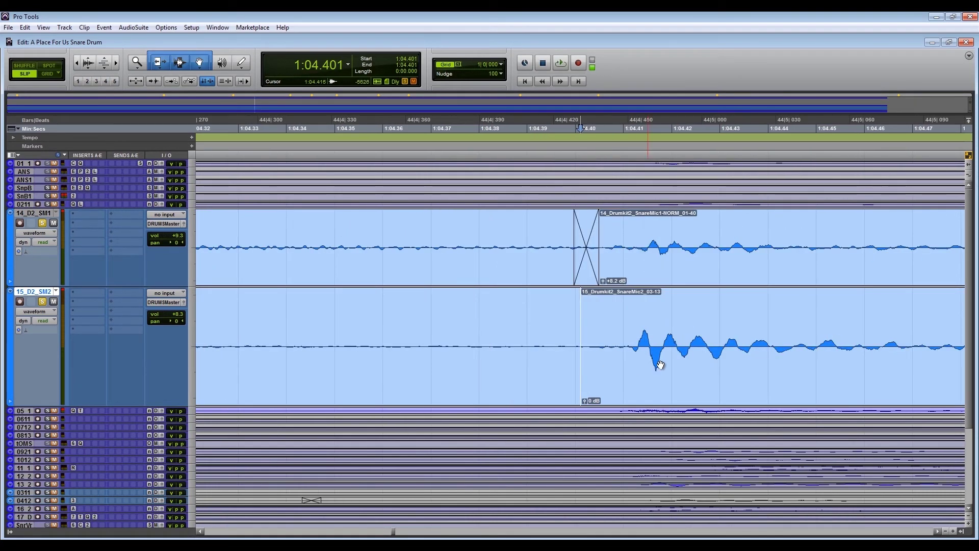
pyautogui.moveTo(586, 343); pyautogui.dragTo(546, 393)
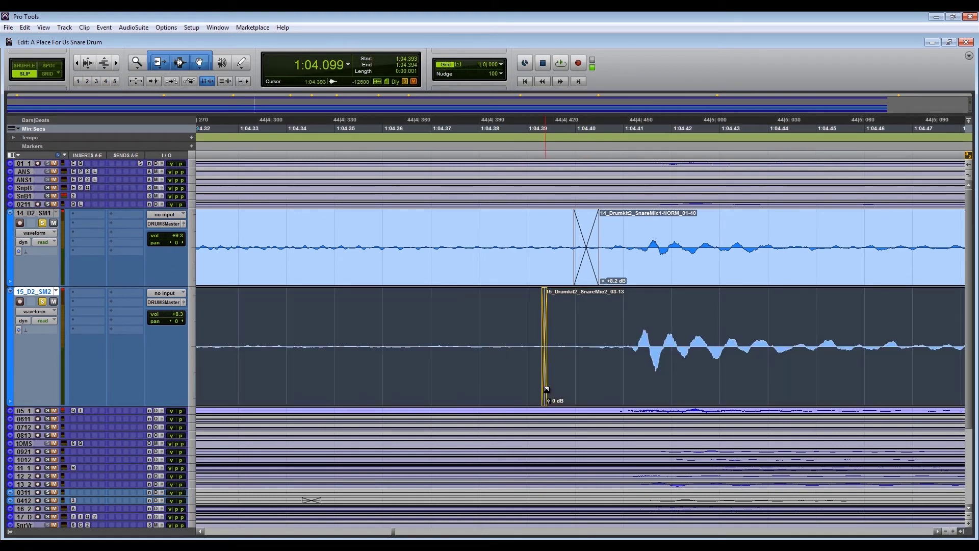
# Step: Extend the starts of the pasted hits from 1:05.292 onward, bringing the one near 1:11.168 back to 1:11.150
pyautogui.press('Tab')
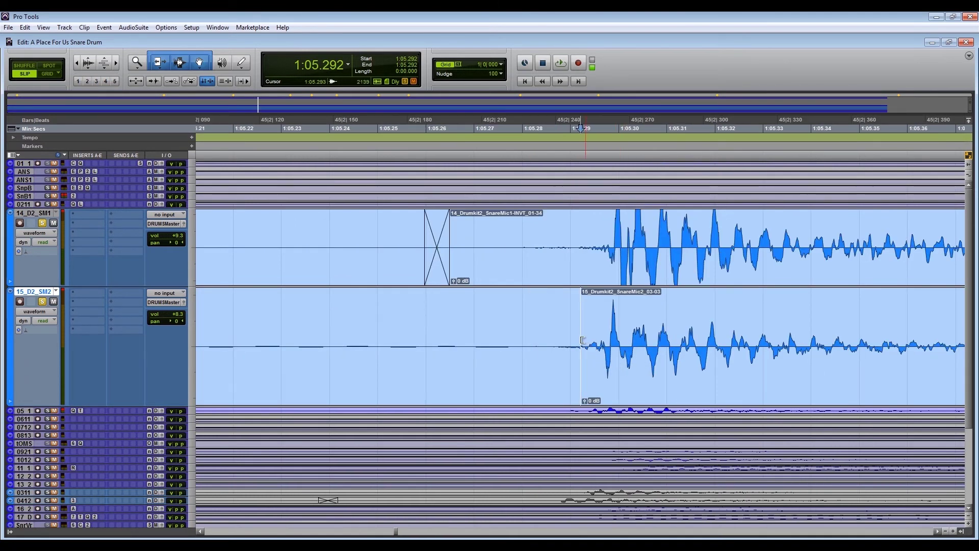
pyautogui.moveTo(582, 341); pyautogui.dragTo(472, 386)
pyautogui.moveTo(582, 347)
pyautogui.mouseDown()
pyautogui.moveTo(497, 375)
pyautogui.moveTo(496, 398)
pyautogui.mouseUp()
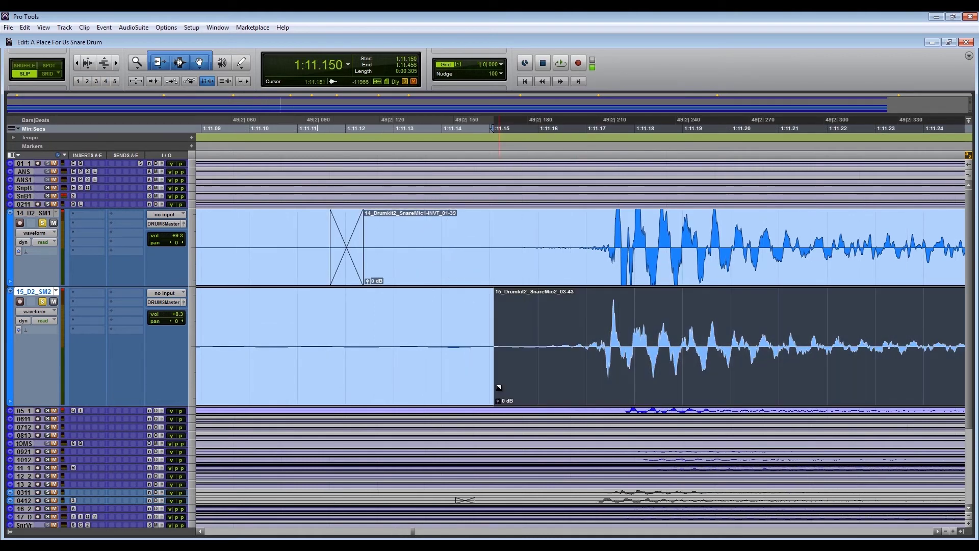
# Step: Move the junction at the end of this pasted hit slightly earlier than 1:11.456 and crossfade it
pyautogui.press('Tab')
pyautogui.press('Tab')
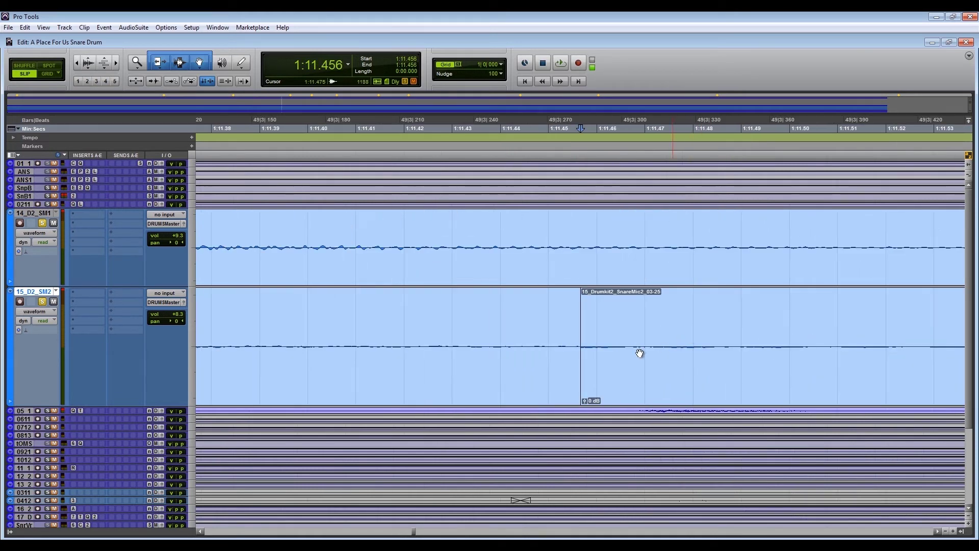
pyautogui.moveTo(582, 344); pyautogui.dragTo(572, 352)
pyautogui.moveTo(573, 388); pyautogui.dragTo(572, 389)
# Step: Extend the pasted hit at 1:12.350 back to 1:12.331 and crossfade its edges, including the end near 1:12.637
pyautogui.press('Tab')
pyautogui.press('Tab')
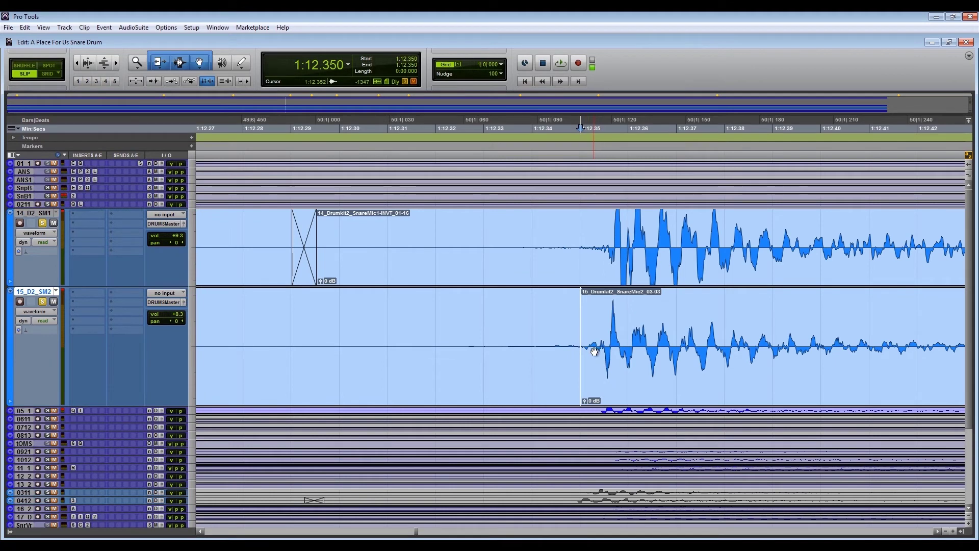
pyautogui.moveTo(594, 351); pyautogui.dragTo(493, 351)
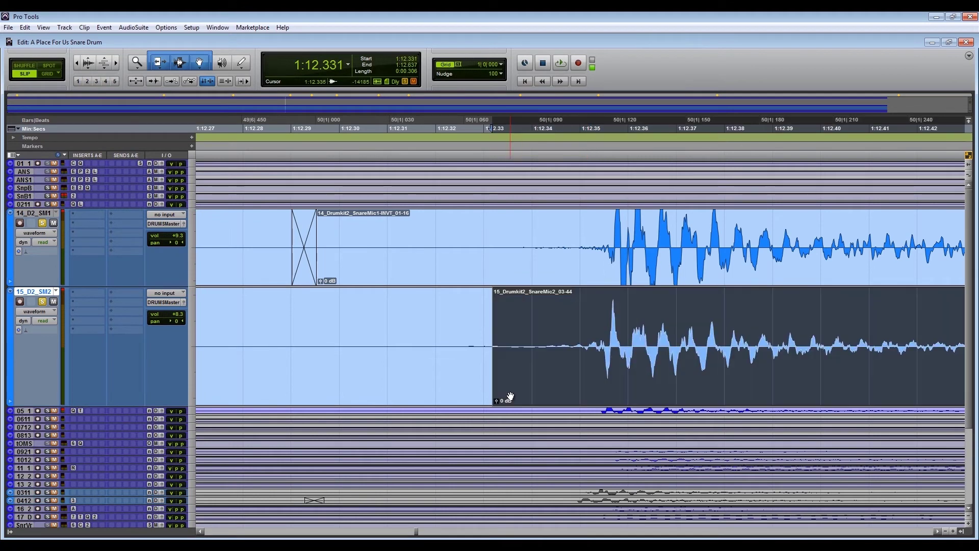
pyautogui.moveTo(489, 396); pyautogui.dragTo(492, 392)
pyautogui.press('Tab')
pyautogui.press('Tab')
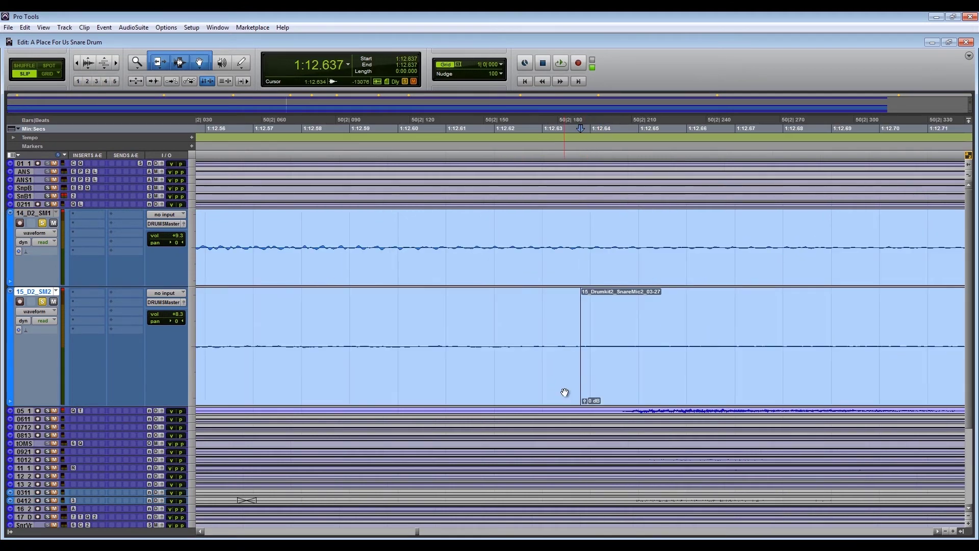
pyautogui.moveTo(581, 389); pyautogui.dragTo(583, 389)
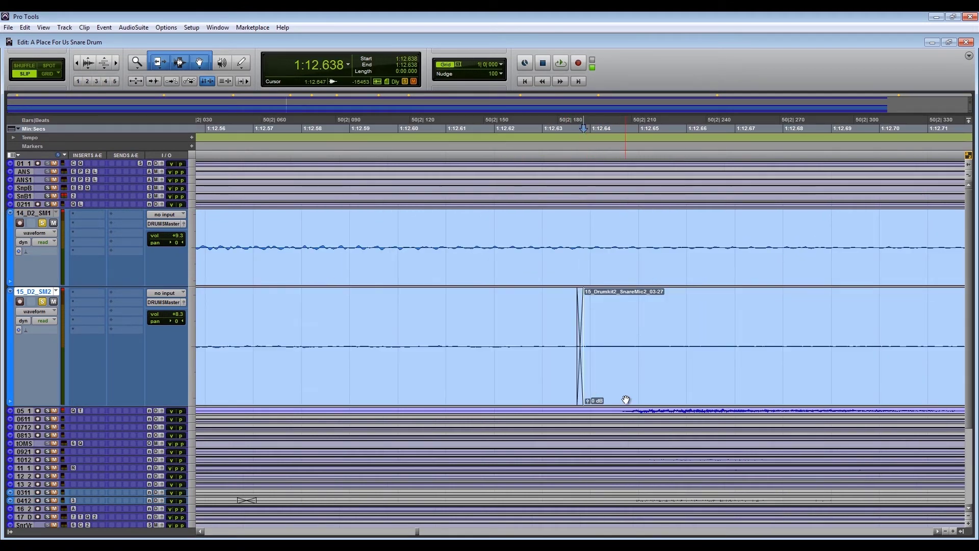
# Step: Extend the starts of the next two pasted hits on 15_D2_SM2, bringing the second back to about 1:14.682, and crossfade them
pyautogui.press('Tab')
pyautogui.moveTo(585, 346); pyautogui.dragTo(526, 346)
pyautogui.moveTo(527, 392); pyautogui.dragTo(529, 393)
pyautogui.press('Tab')
pyautogui.press('Tab')
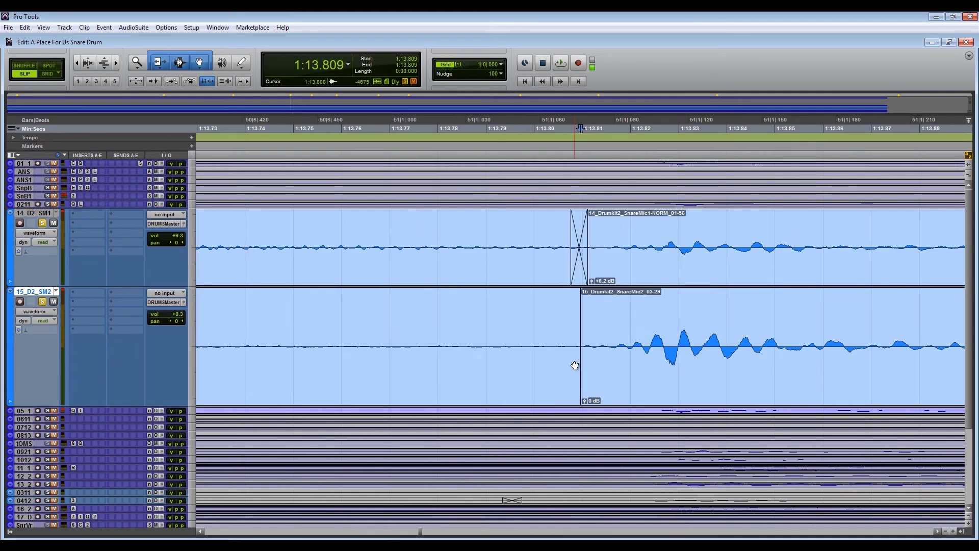
pyautogui.press('Tab')
pyautogui.moveTo(585, 342); pyautogui.dragTo(481, 368)
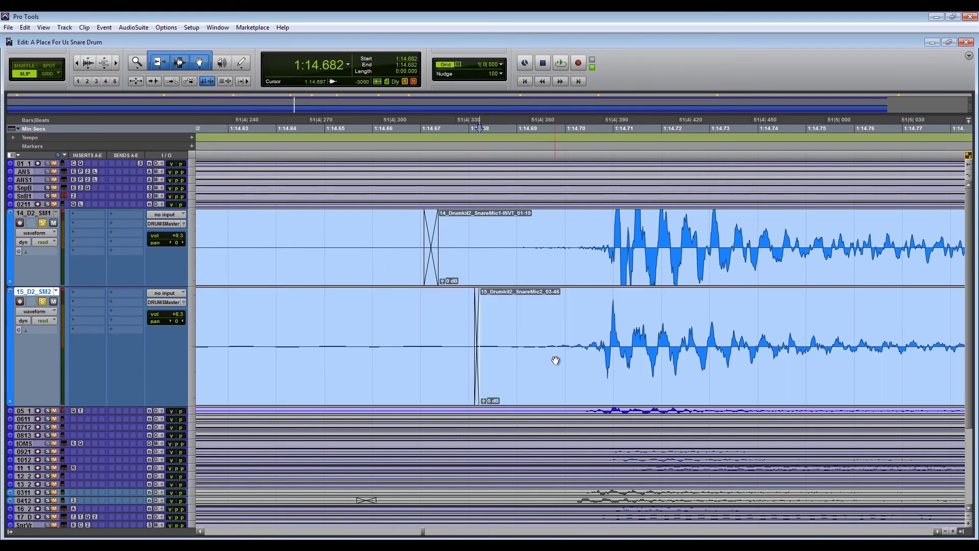
# Step: Extend the start of the pasted hit at 1:15.877 slightly earlier, and move the crossfade at 1:18.207 later so it ends at about 1:18.219
pyautogui.press('Tab')
pyautogui.press('Tab')
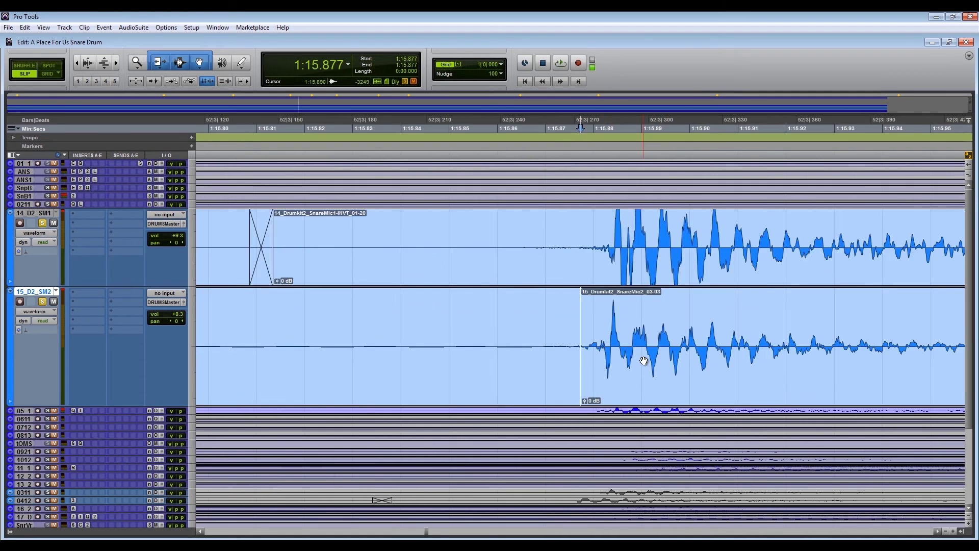
pyautogui.moveTo(585, 352); pyautogui.dragTo(556, 387)
pyautogui.press('Tab')
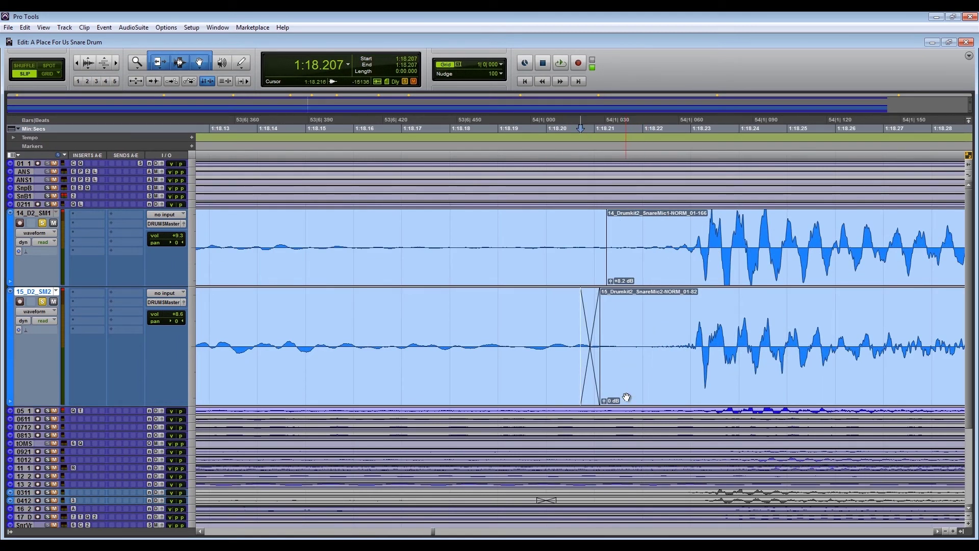
pyautogui.moveTo(597, 324); pyautogui.dragTo(644, 357)
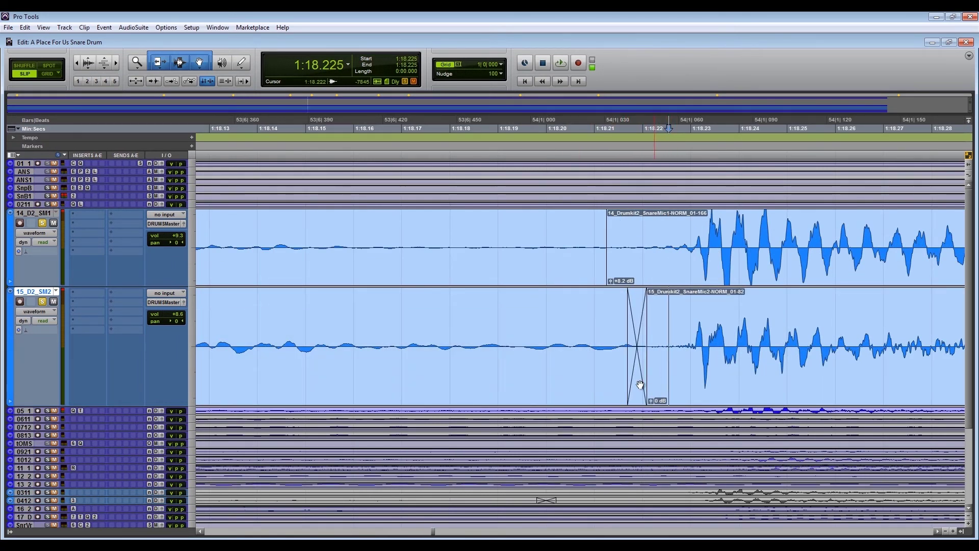
# Step: Play the edited snare tracks from 0:58.795, at the V2 marker, to check the pasted hits
pyautogui.press('r')
pyautogui.press('r')
pyautogui.press('r')
pyautogui.press('r')
pyautogui.press('r')
pyautogui.press('r')
pyautogui.press('r')
pyautogui.press('r')
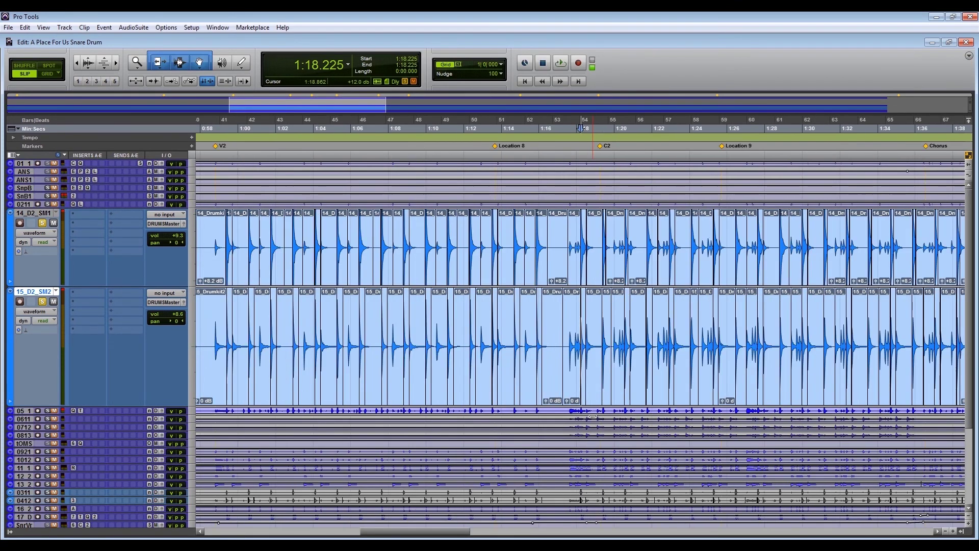
pyautogui.press('r')
pyautogui.press('r')
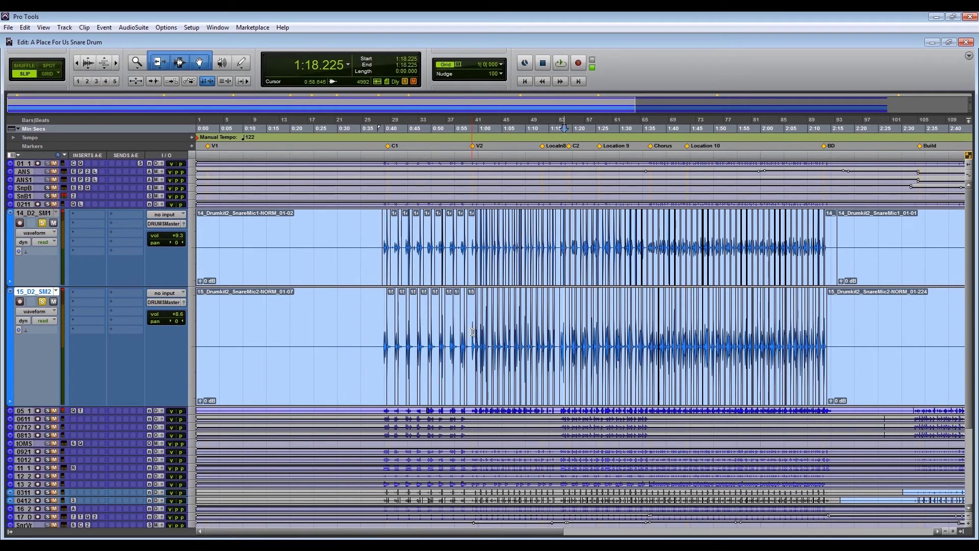
pyautogui.click(472, 332)
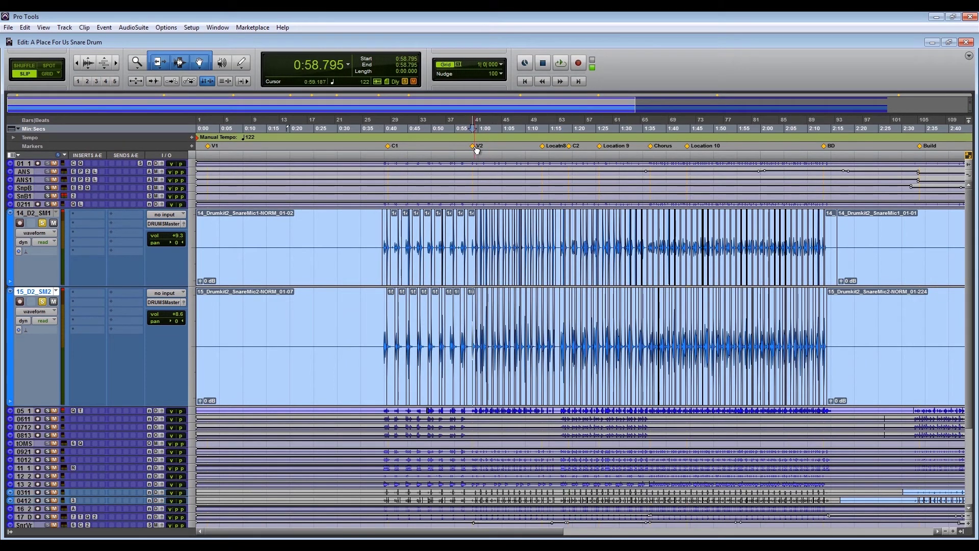
pyautogui.press('space')
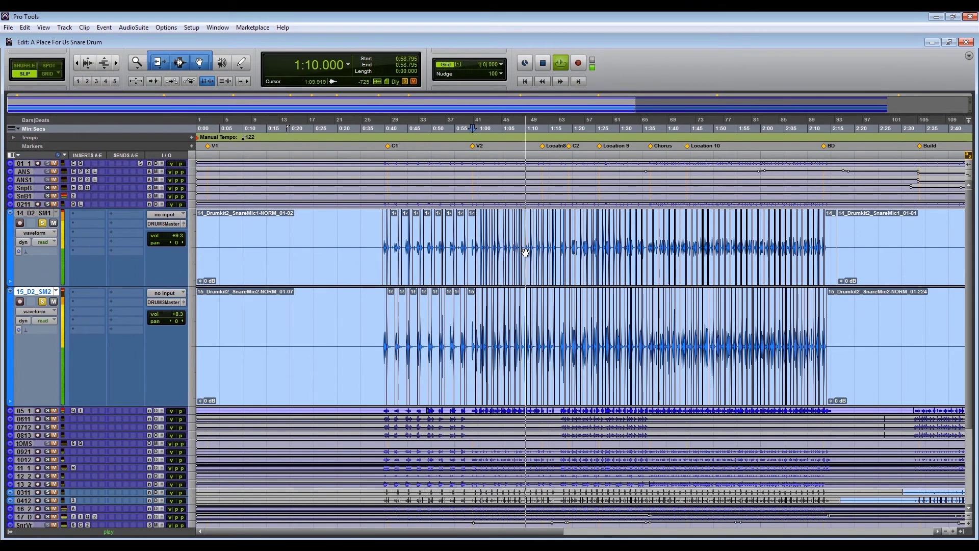
pyautogui.press('space')
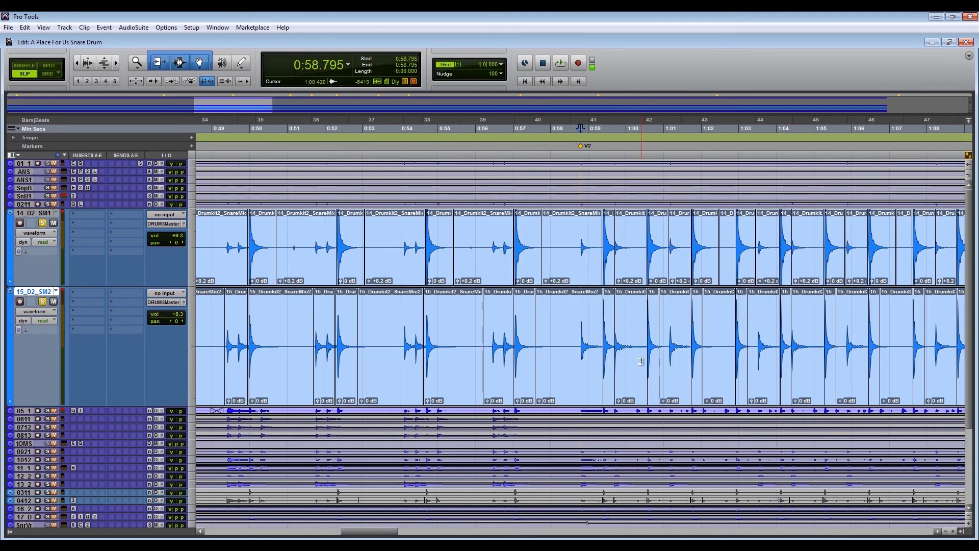
# Step: Unsolo 14_D2_SM1 and 15_D2_SM2 and audition the section from just before the V2 marker within the full mix
pyautogui.moveTo(389, 534); pyautogui.dragTo(408, 534)
pyautogui.click(329, 327)
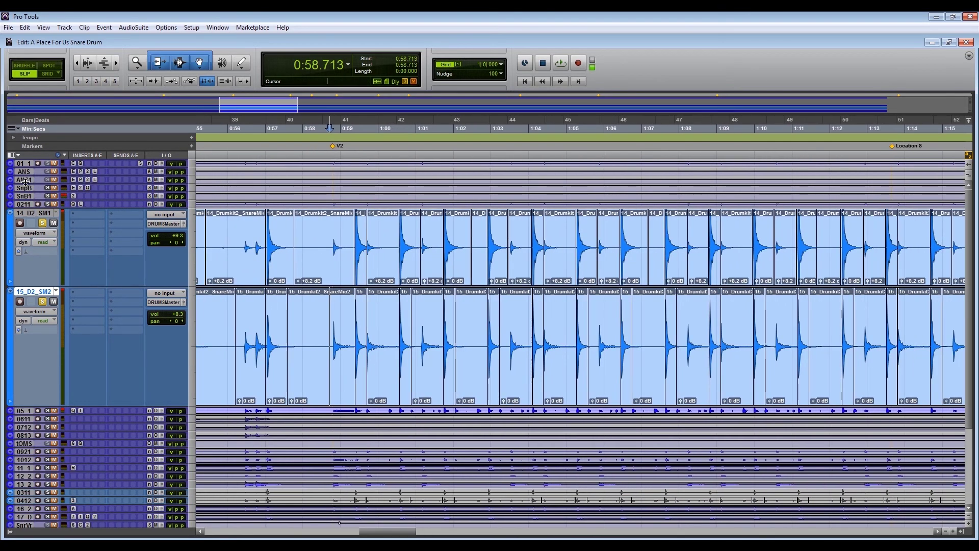
pyautogui.click(42, 224)
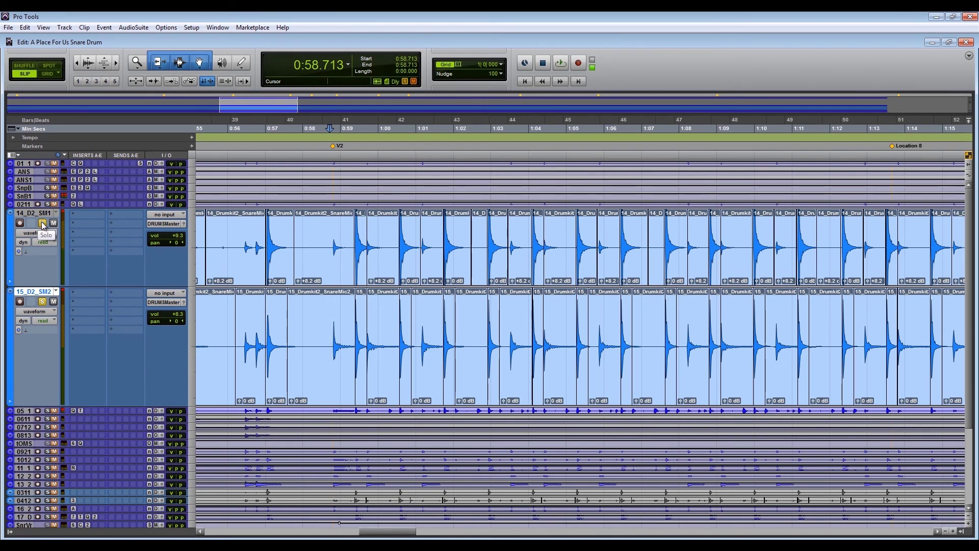
pyautogui.click(326, 295)
pyautogui.press('space')
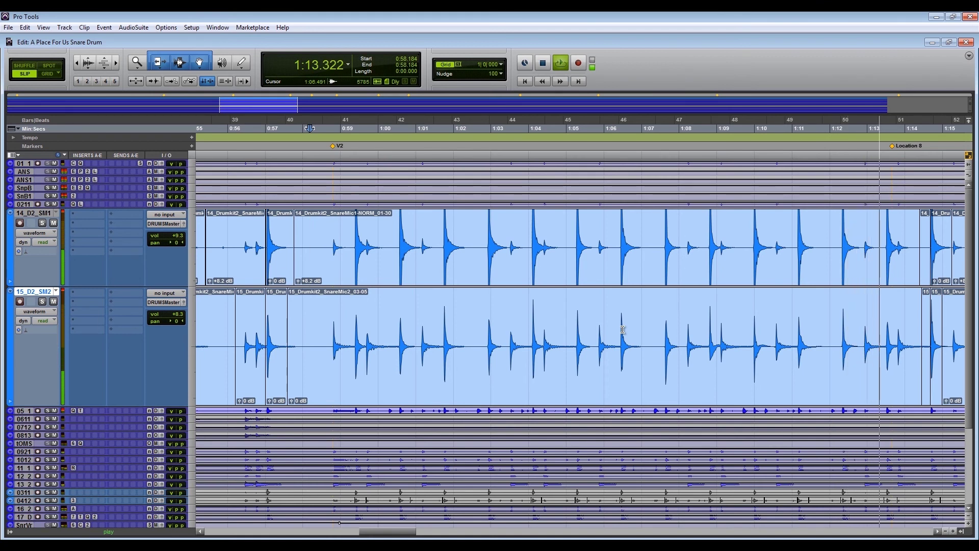
pyautogui.press('space')
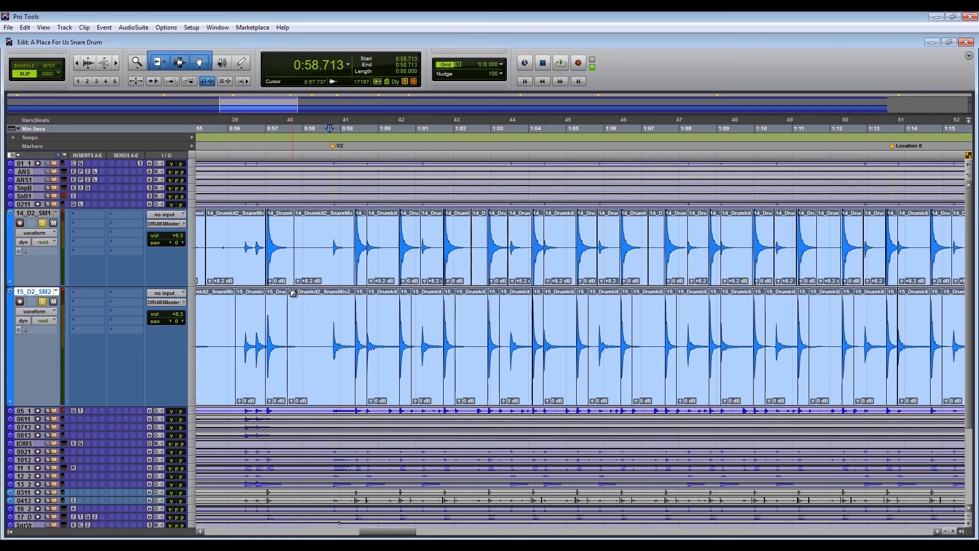
pyautogui.click(321, 248)
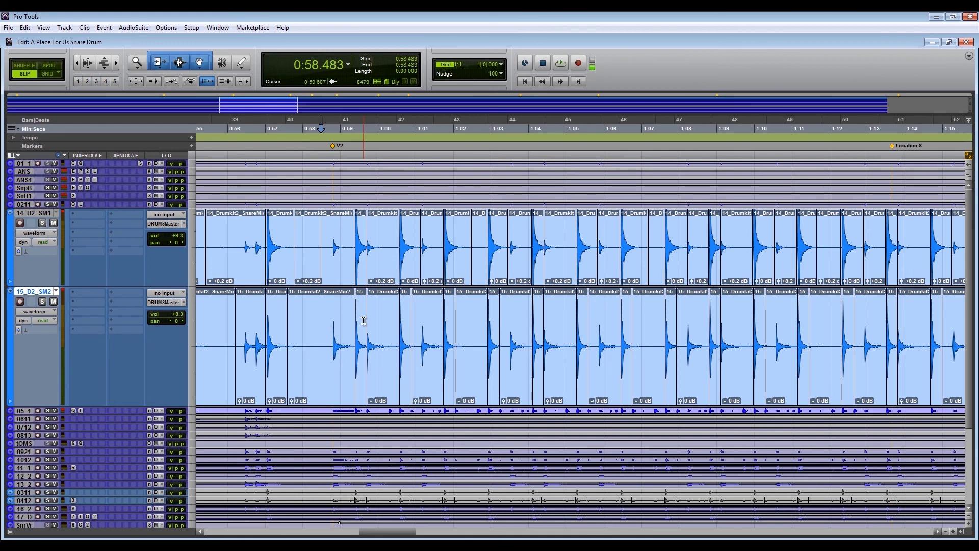